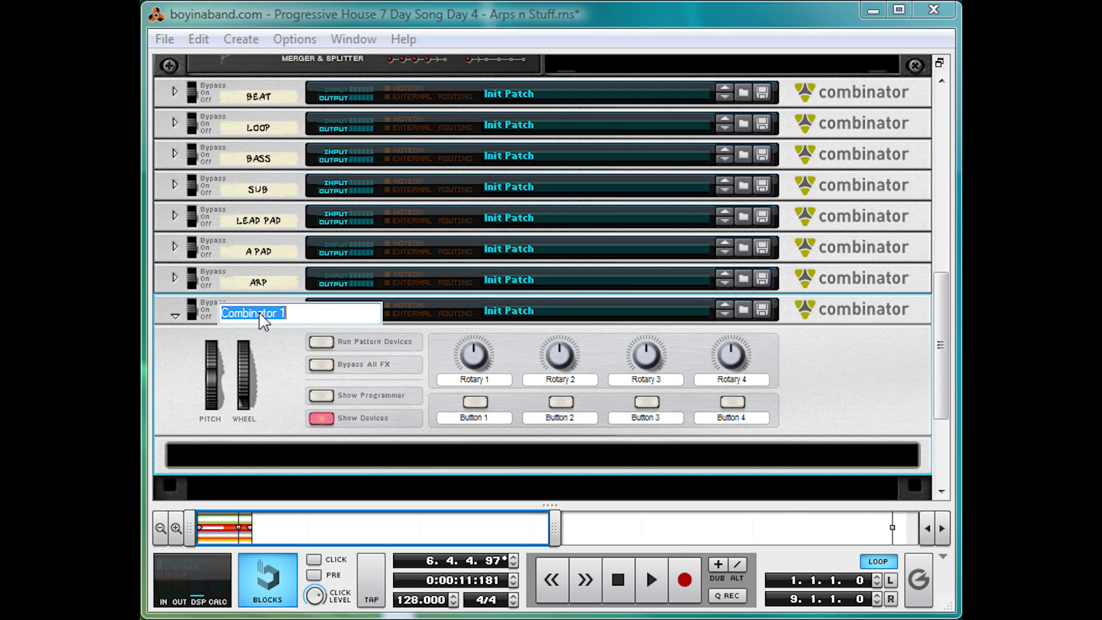
# Step: Rename the new Combinator as "Big ol' Bass"
pyautogui.write("Big ol' E")
pyautogui.write('ass')
pyautogui.press('Return')
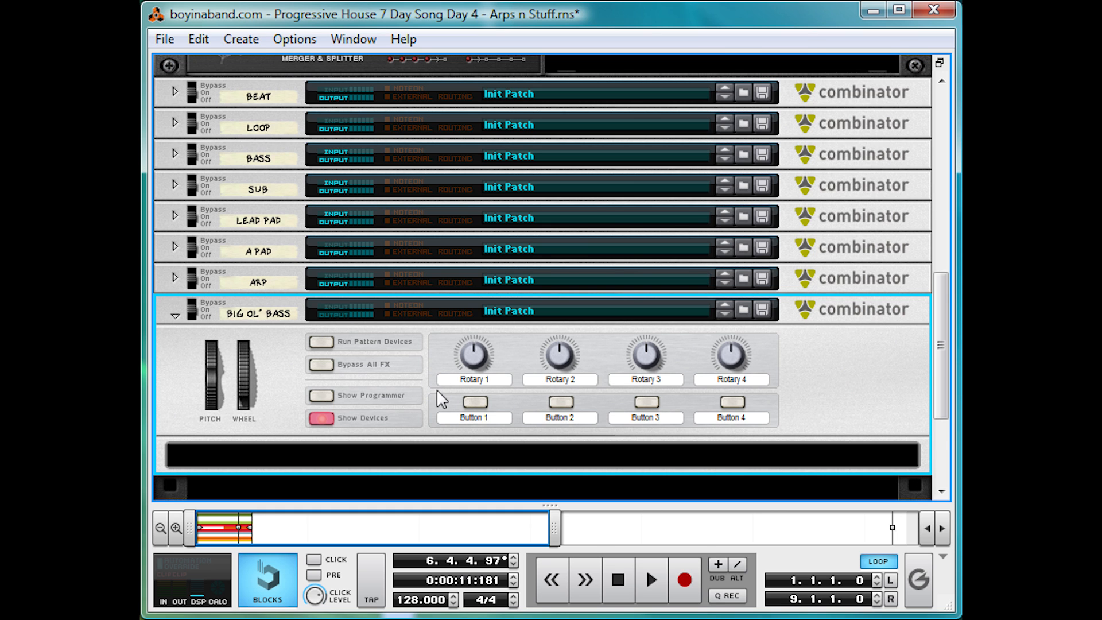
# Step: Add a Line Mixer 6:2 inside the Big ol' Bass Combinator
pyautogui.scroll(-2, 436, 389)
pyautogui.rightClick(455, 384)
pyautogui.moveTo(527, 577)
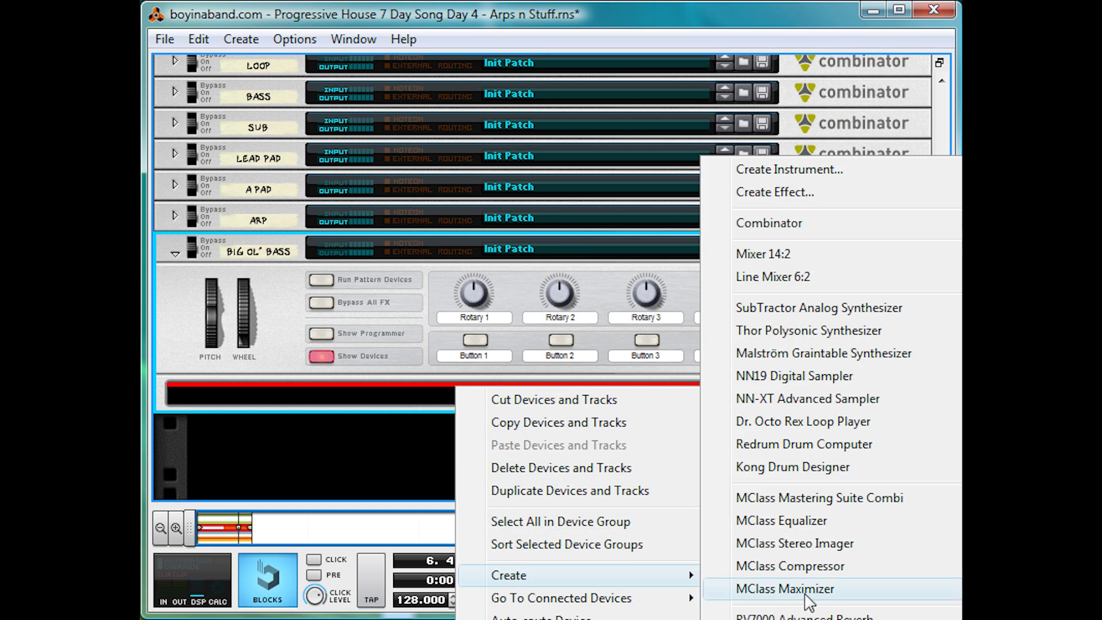
pyautogui.click(809, 284)
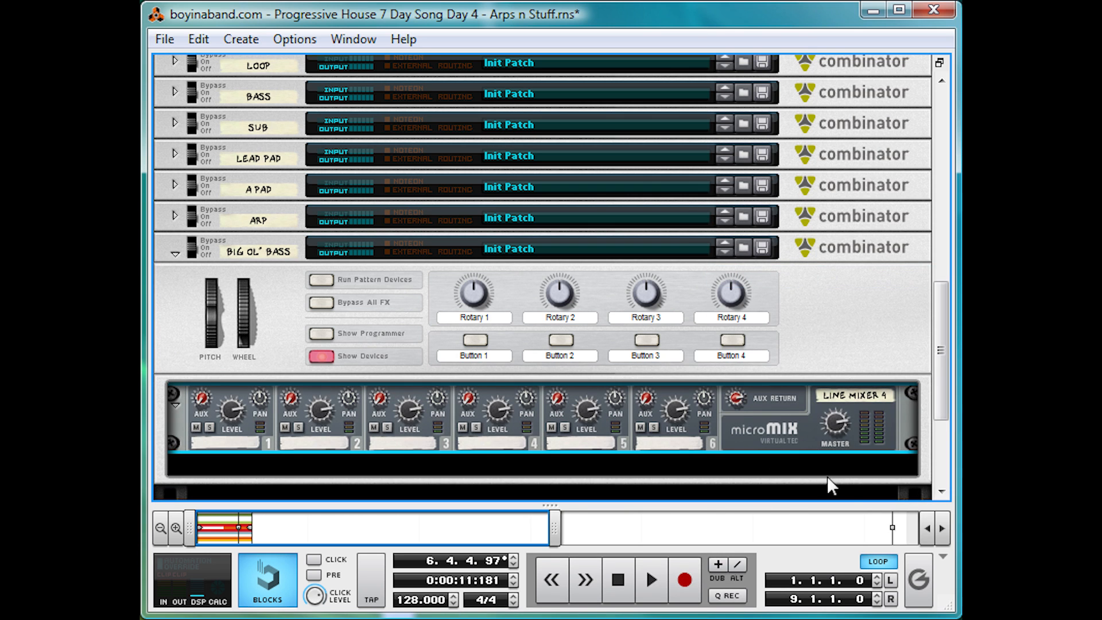
# Step: Add a Thor Polysonic Synthesizer after the line mixer and reset it to the Init Patch
pyautogui.rightClick(778, 410)
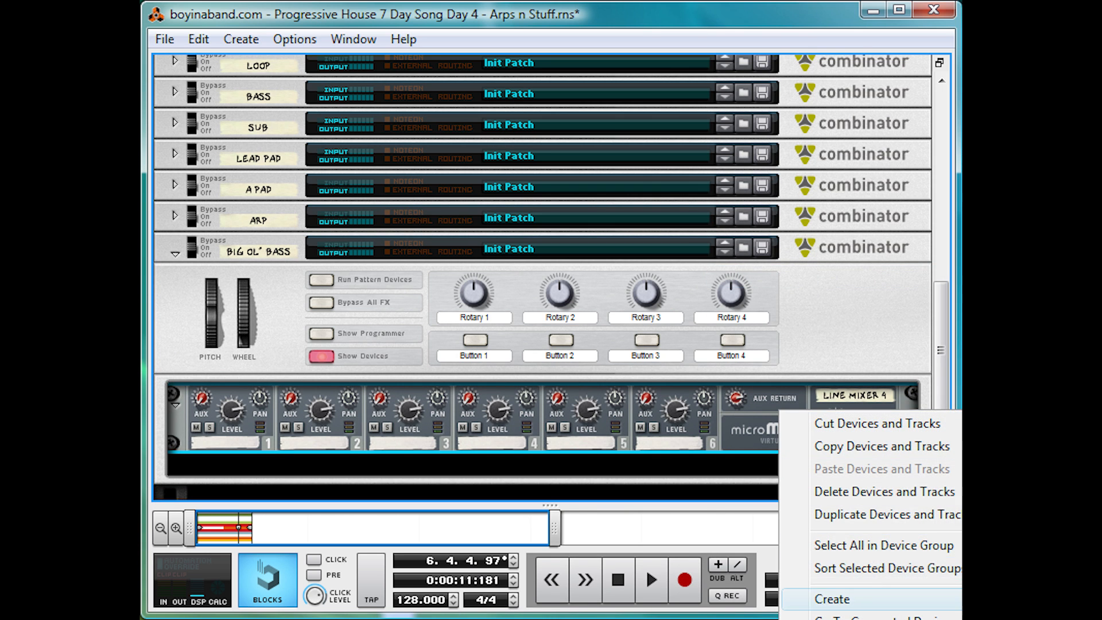
pyautogui.click(1061, 338)
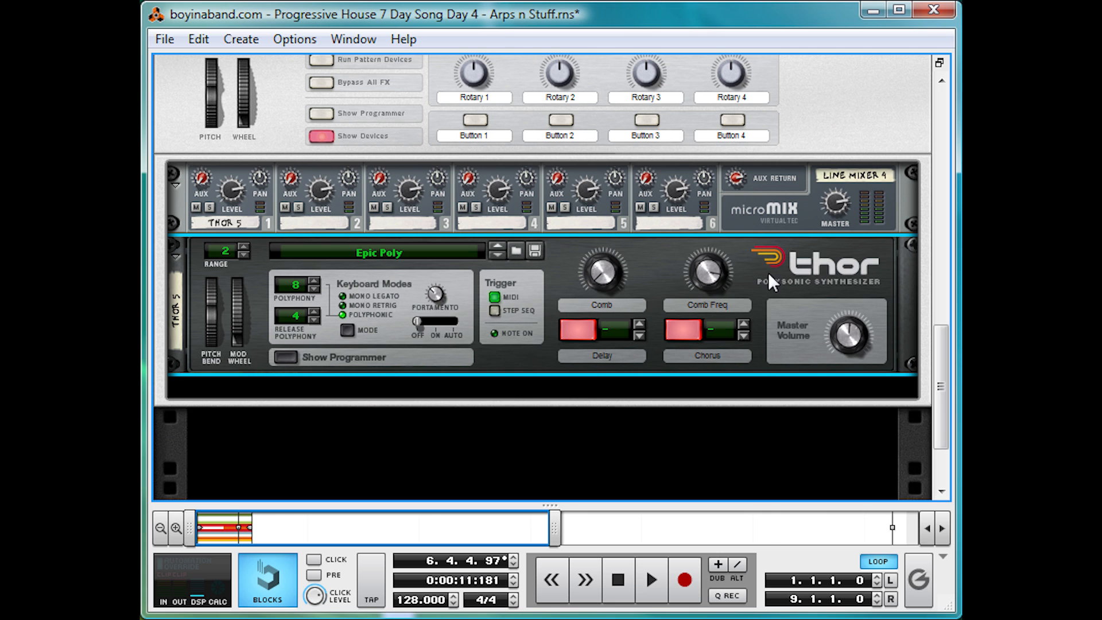
pyautogui.rightClick(768, 270)
pyautogui.click(861, 619)
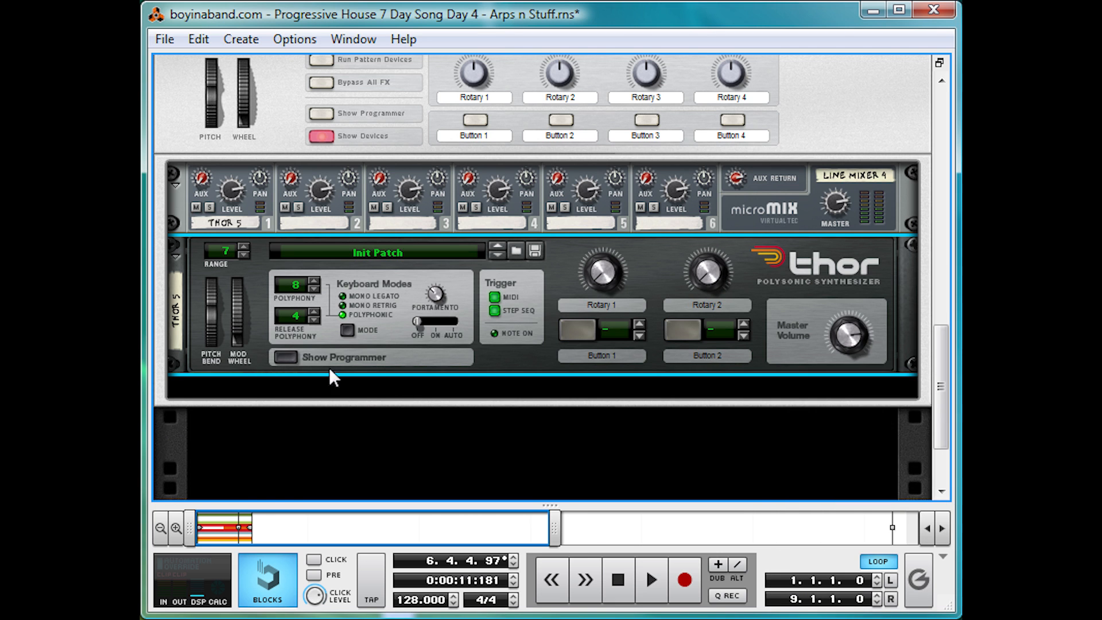
# Step: Show Thor's programmer and load a Multi Oscillator in the Osc 2 slot and an Analog oscillator in the Osc 3 slot
pyautogui.click(295, 354)
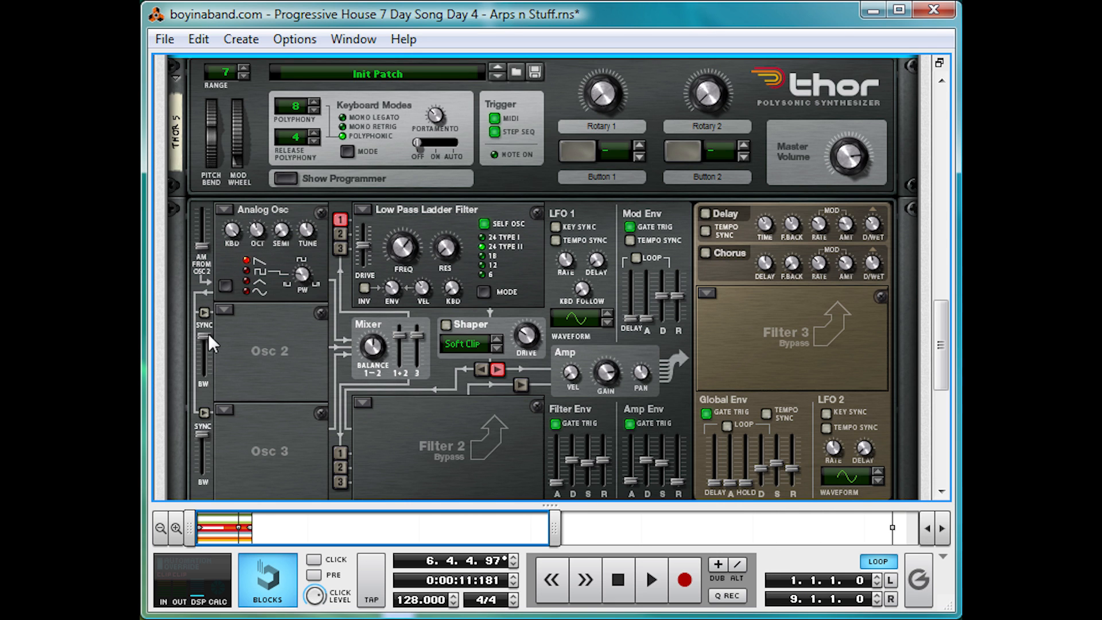
pyautogui.click(220, 311)
pyautogui.click(275, 422)
pyautogui.click(225, 410)
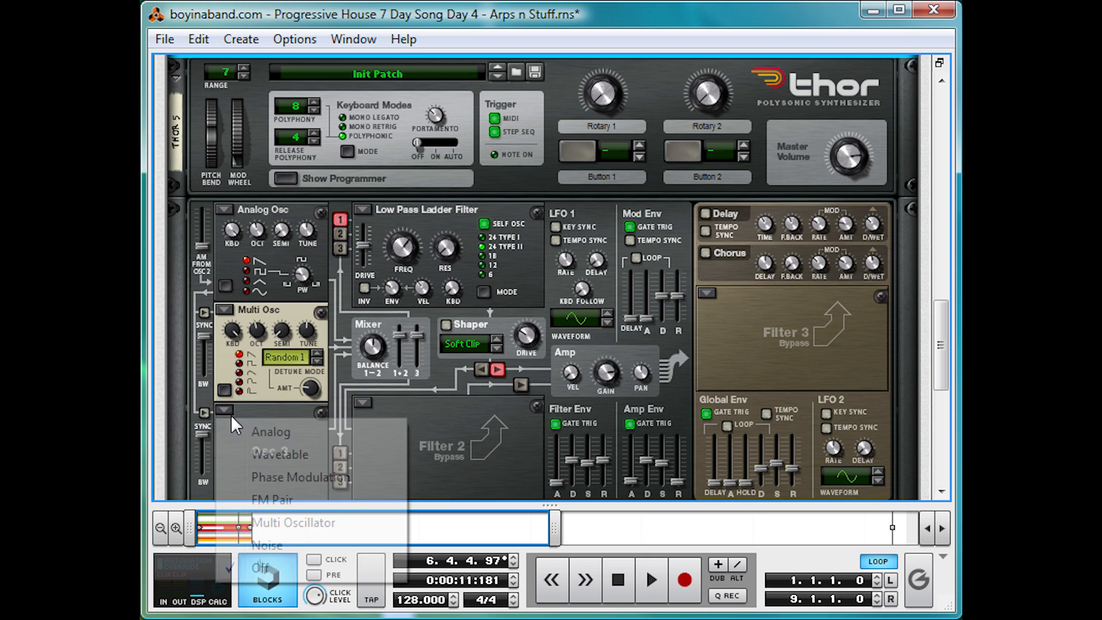
pyautogui.click(243, 432)
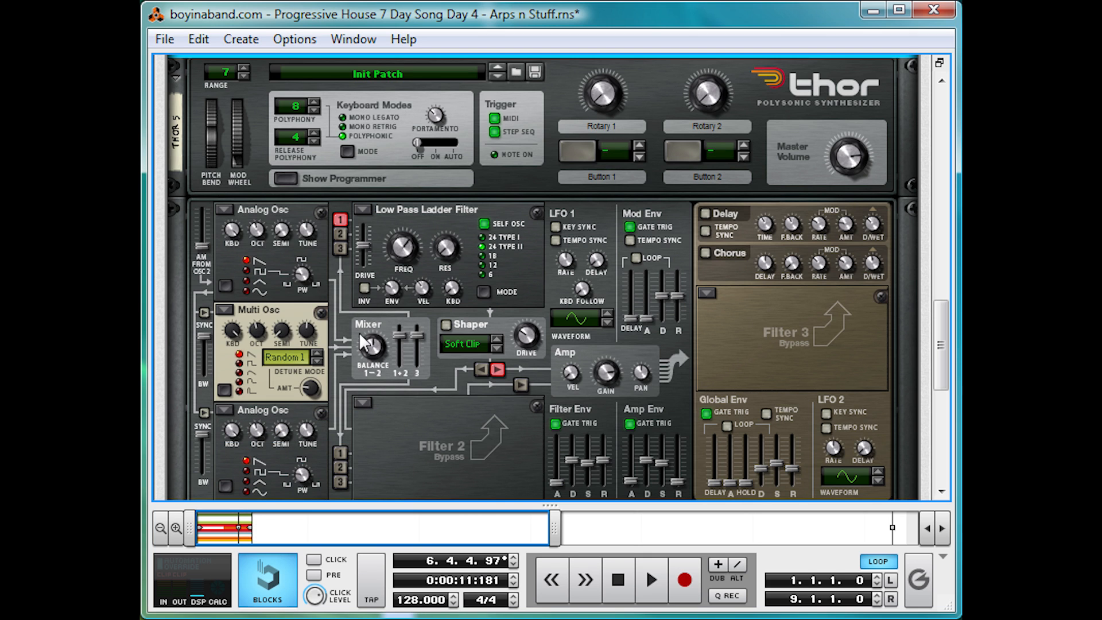
# Step: Bring Thor's programmer back into view in place of the sequencer and audition the bass patch
pyautogui.moveTo(371, 348)
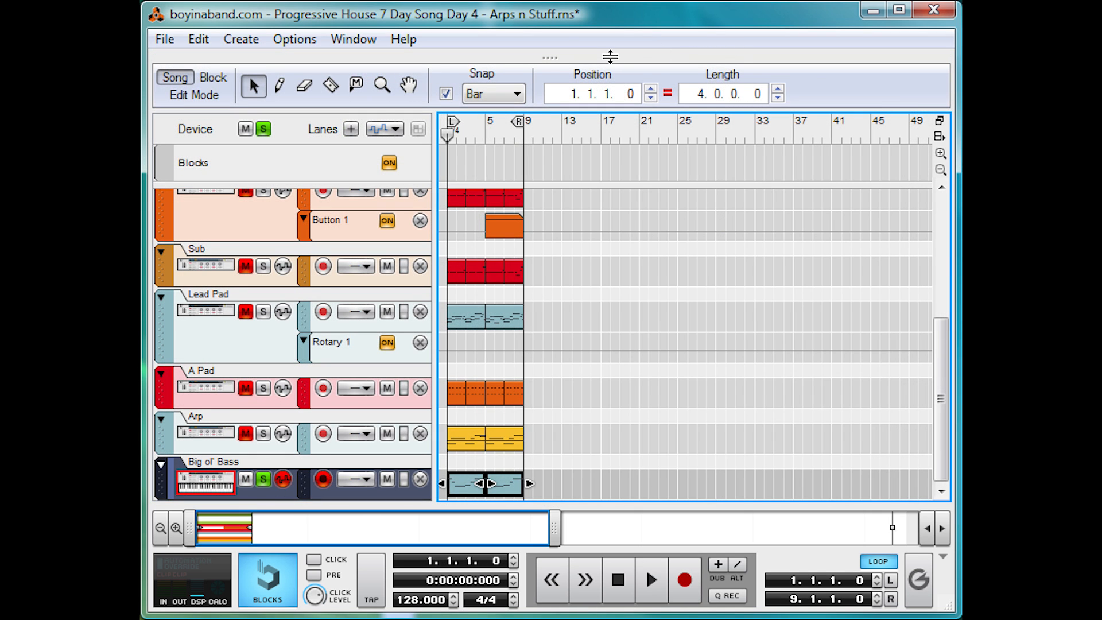
pyautogui.moveTo(611, 56); pyautogui.dragTo(583, 604)
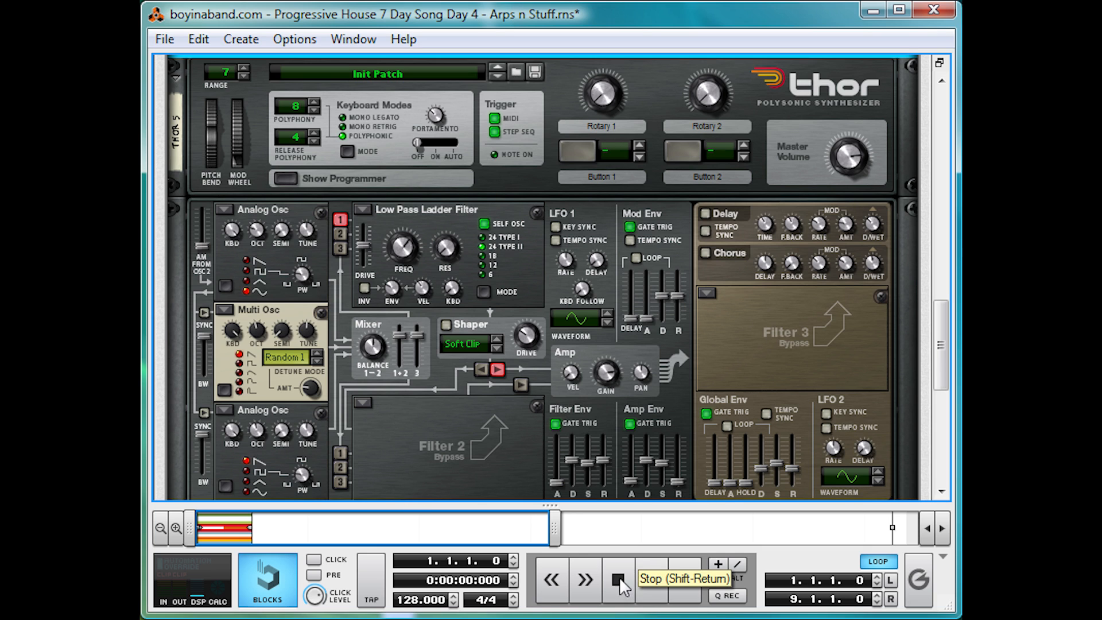
pyautogui.press('space')
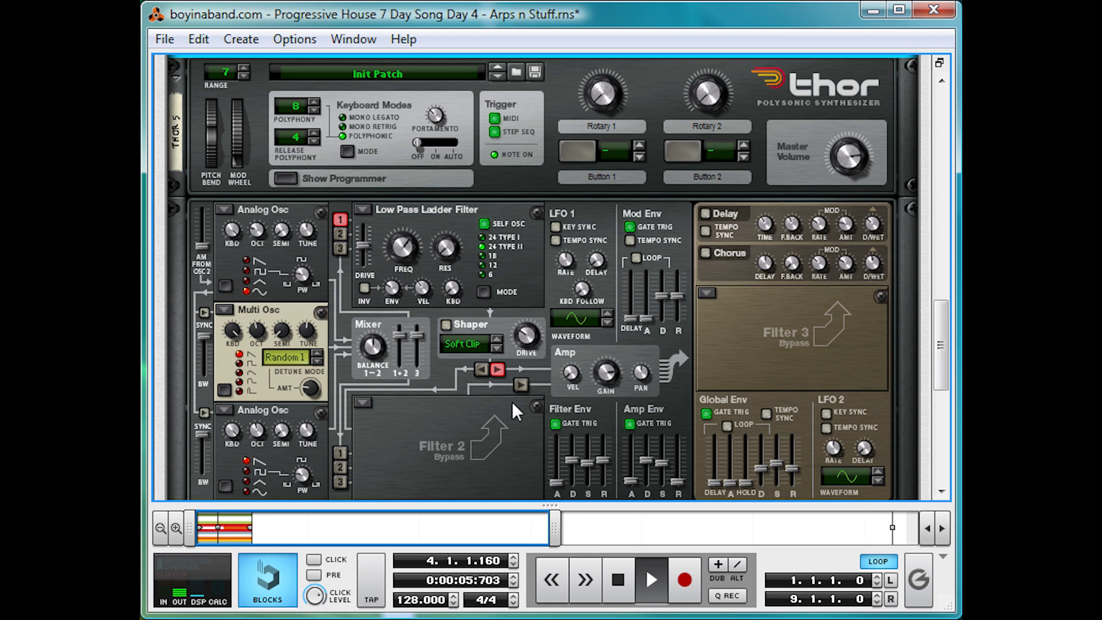
pyautogui.press('space')
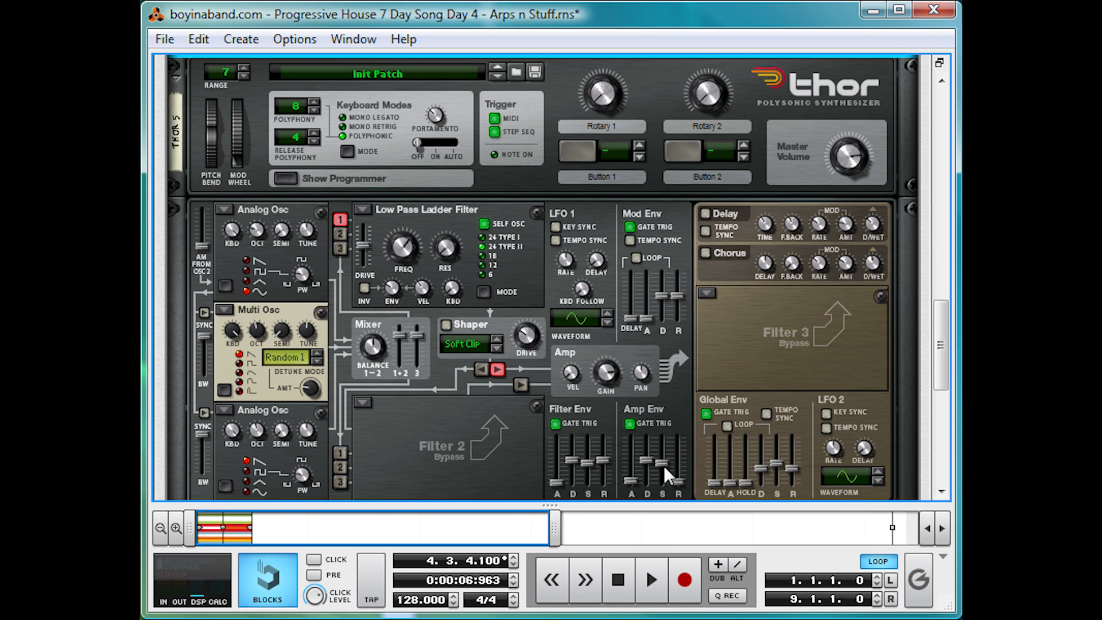
# Step: Raise the Amp Env sustain to its maximum and play the part to hear it
pyautogui.moveTo(663, 464); pyautogui.dragTo(688, 349)
pyautogui.click(650, 579)
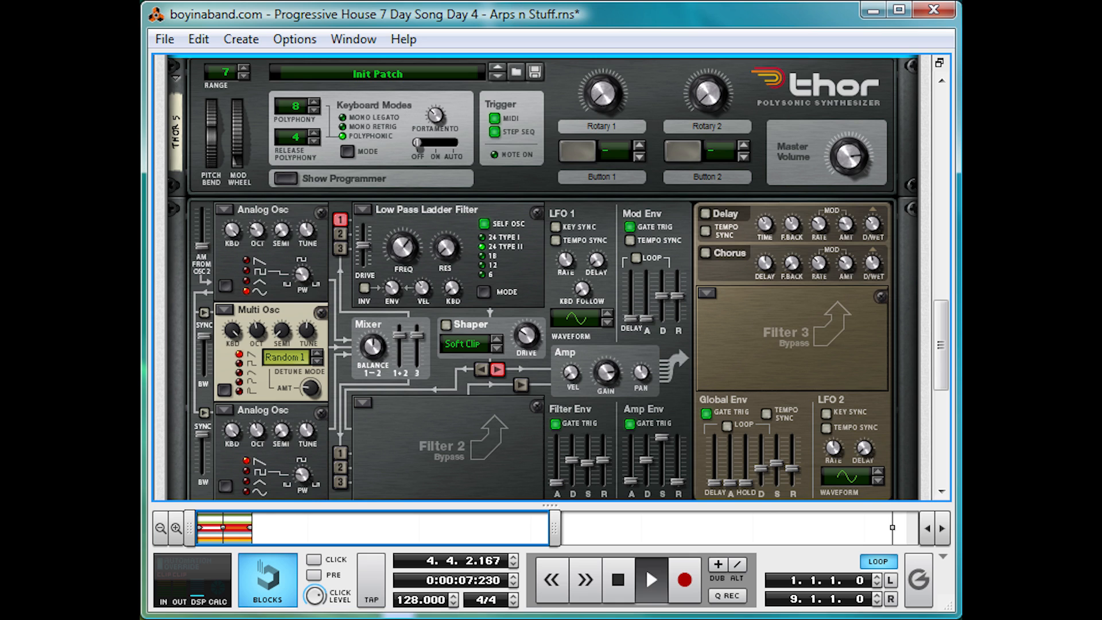
pyautogui.click(617, 584)
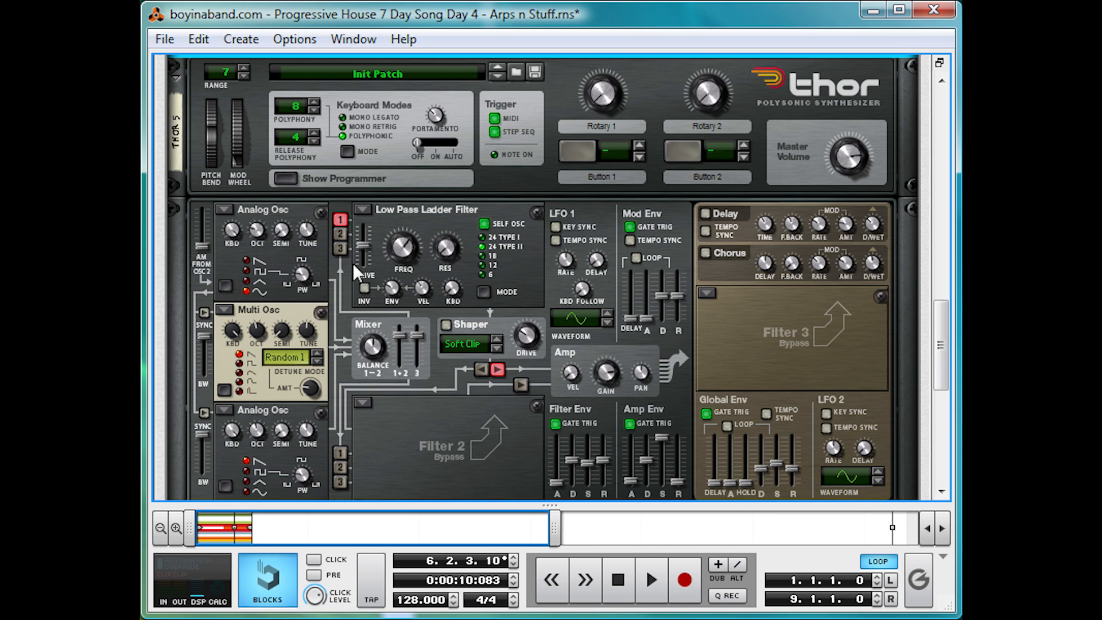
# Step: Route oscillator 2 into Filter 1, disconnect oscillator 1 from it, and start playback of the solo oscillator
pyautogui.click(340, 235)
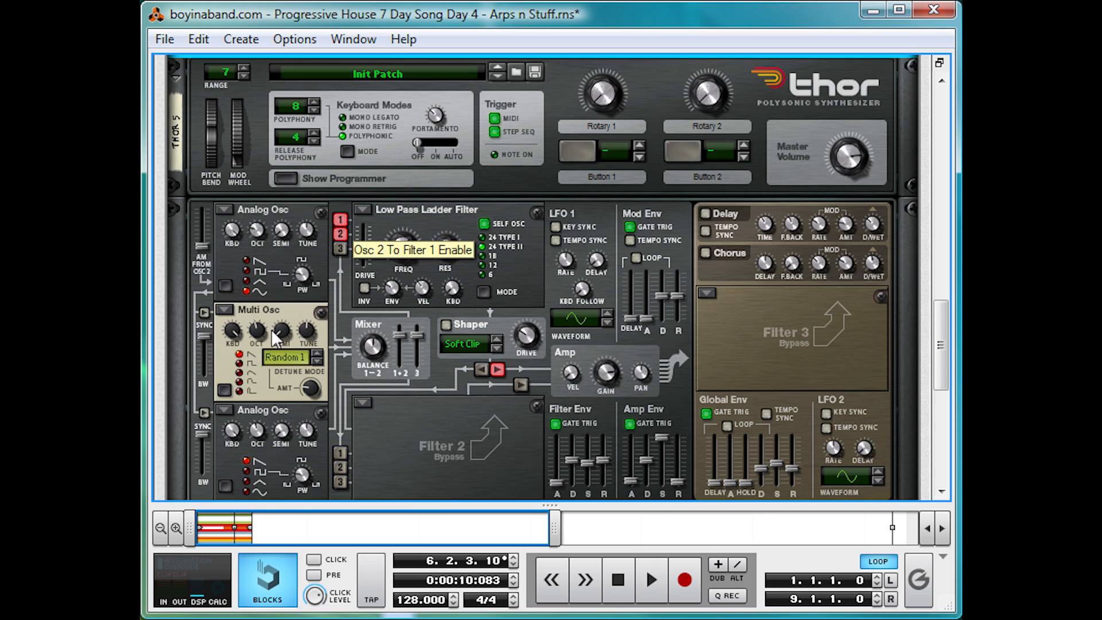
pyautogui.click(339, 218)
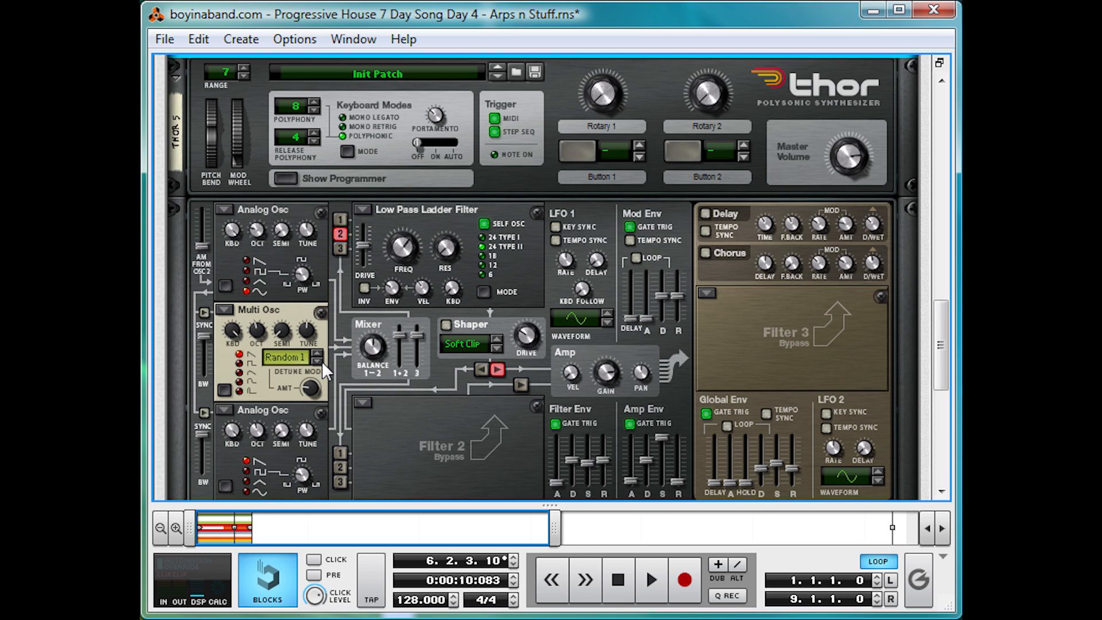
pyautogui.press('space')
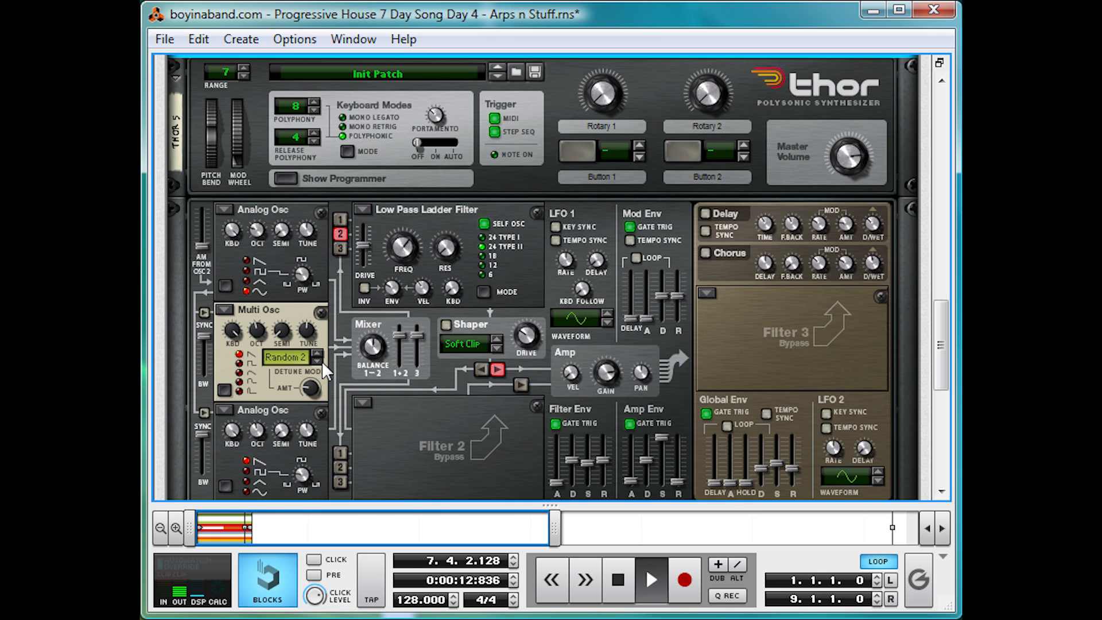
# Step: Compare the Multi Osc detune modes during playback and set the mode to Interval
pyautogui.click(322, 360)
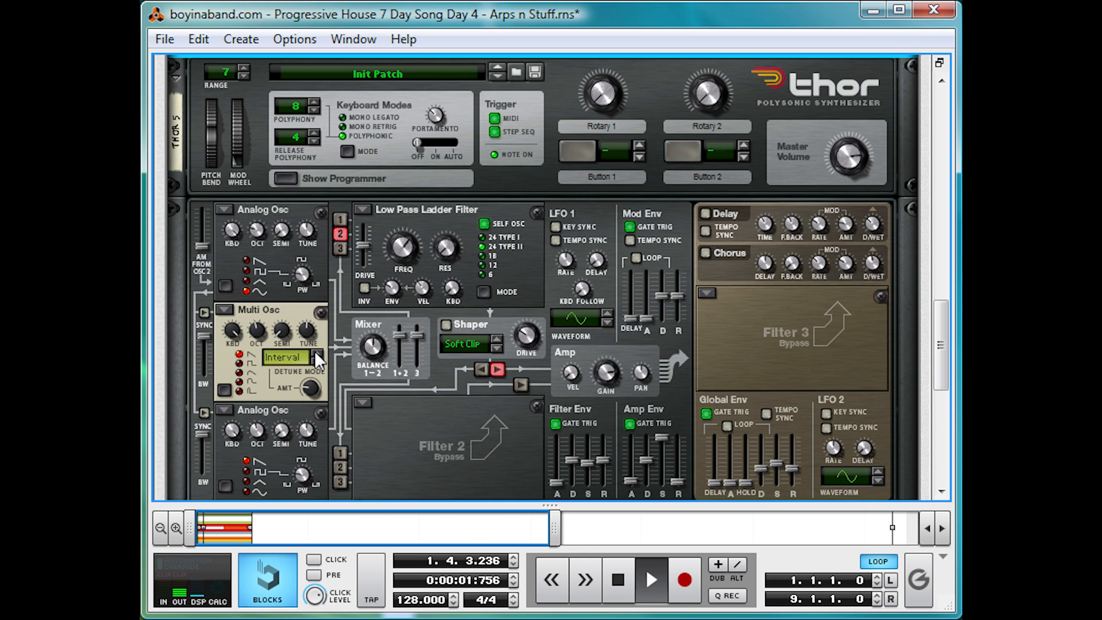
pyautogui.click(316, 353)
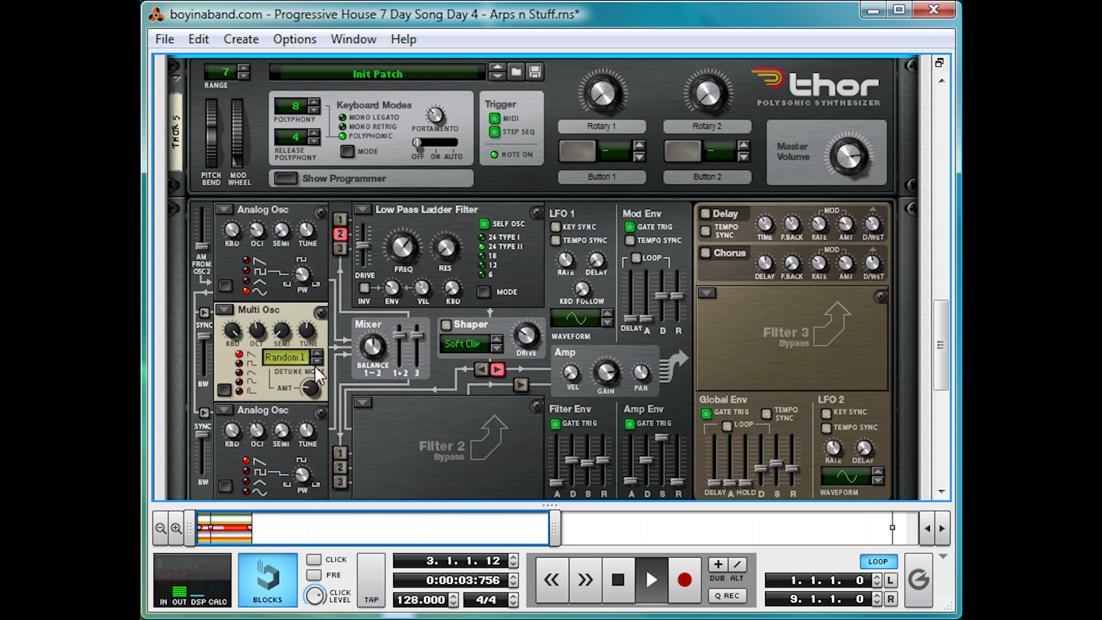
pyautogui.click(316, 362)
pyautogui.click(316, 364)
pyautogui.press('space')
pyautogui.click(316, 364)
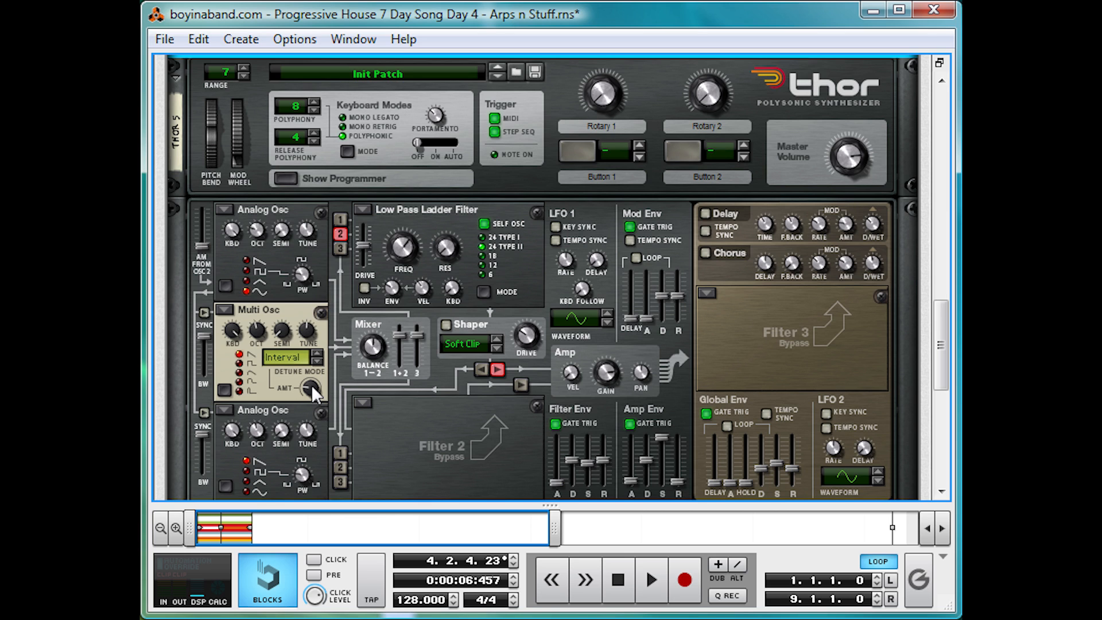
# Step: Set the Osc 2 detune amount to 20 while playing the part from the start
pyautogui.click(623, 587)
pyautogui.press('space')
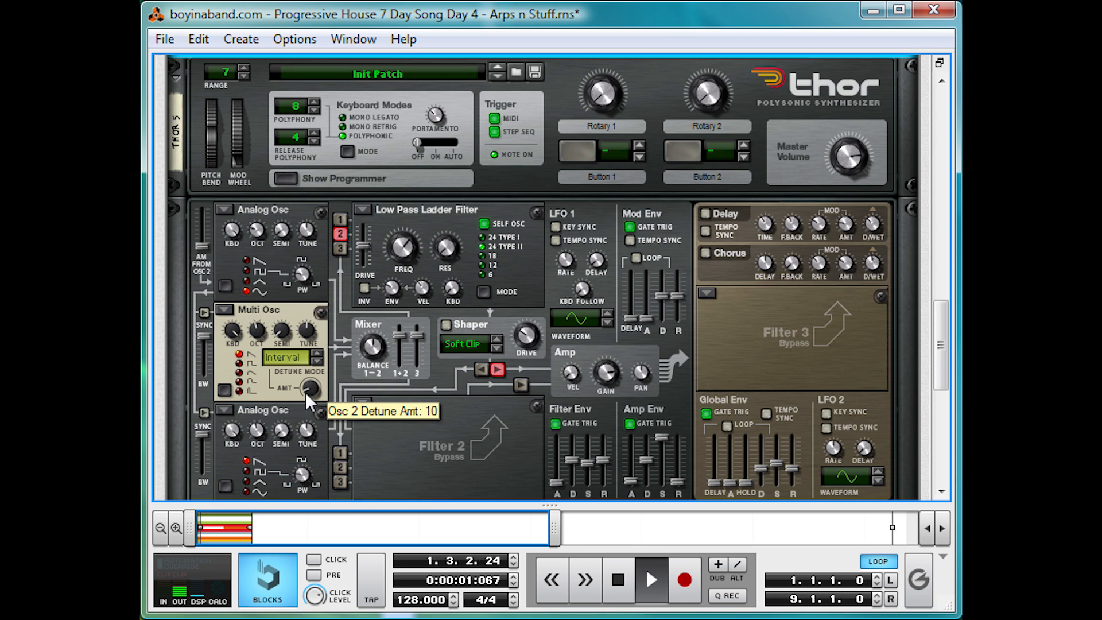
pyautogui.moveTo(305, 392); pyautogui.dragTo(308, 387)
pyautogui.press('space')
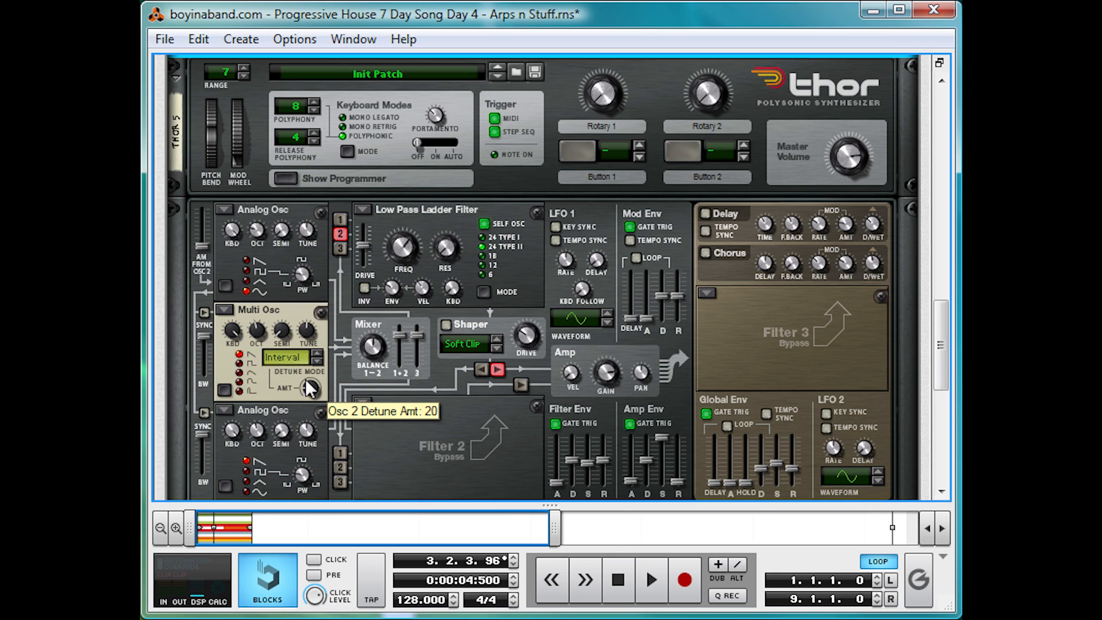
# Step: Enable oscillator 3 into Filter 1 and leave oscillators 1 and 2 disconnected from the filter
pyautogui.click(339, 248)
pyautogui.click(339, 219)
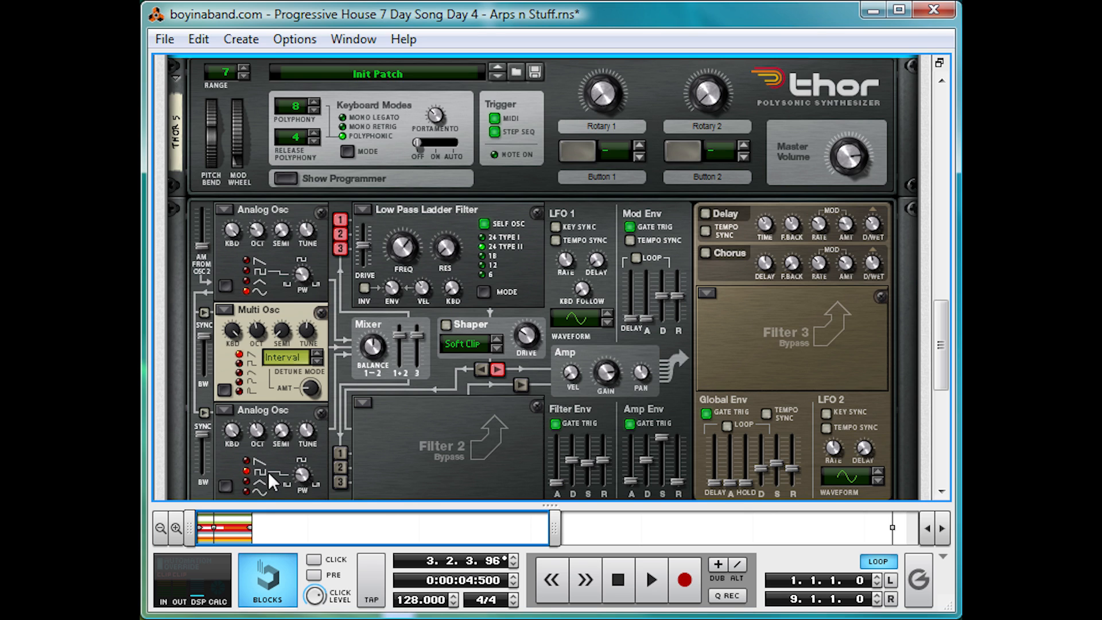
pyautogui.click(340, 234)
pyautogui.click(340, 219)
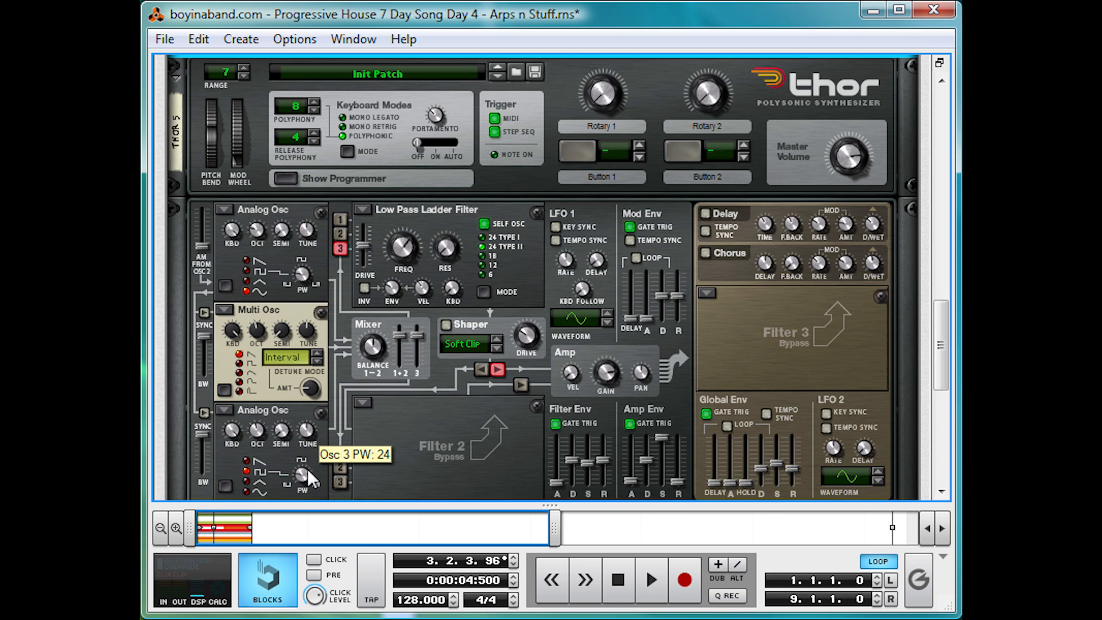
# Step: Audition different pulse widths on the Osc 3 analog oscillator and set its PW to 62
pyautogui.press('space')
pyautogui.moveTo(311, 479); pyautogui.dragTo(288, 482)
pyautogui.press('space')
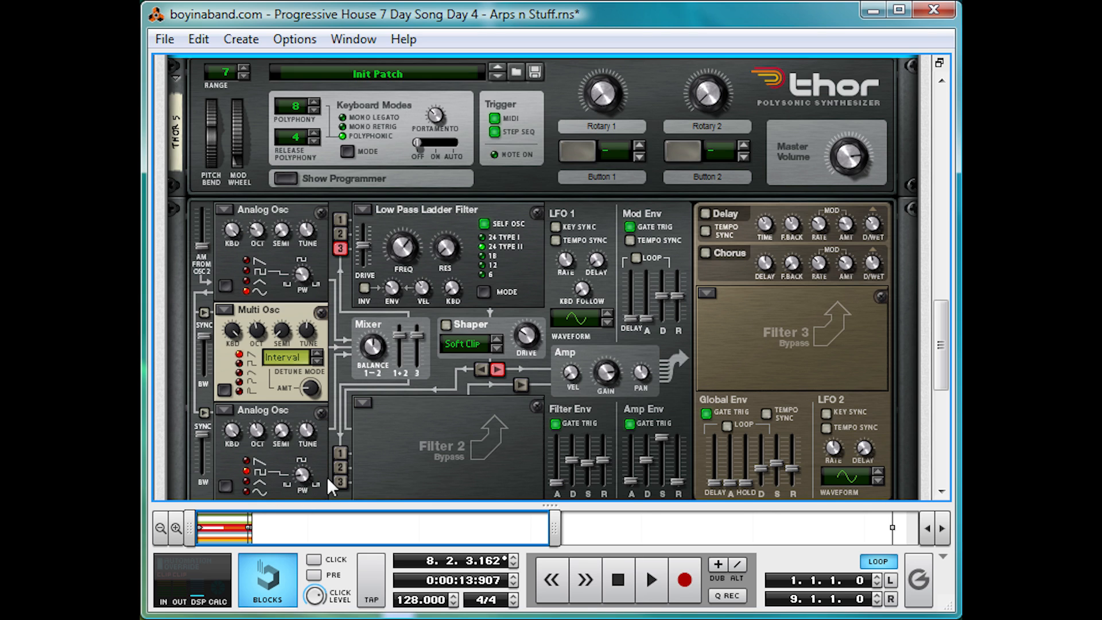
pyautogui.moveTo(303, 475); pyautogui.dragTo(316, 460)
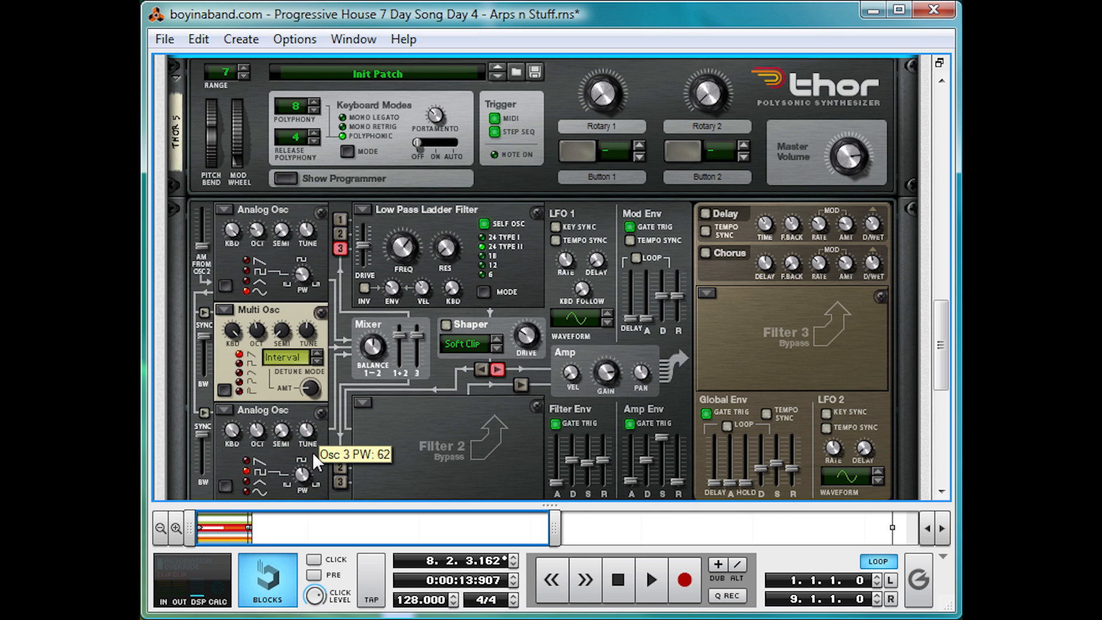
# Step: Re-enable oscillators 1 and 2 into Filter 1 and audition all three together from the start
pyautogui.click(340, 220)
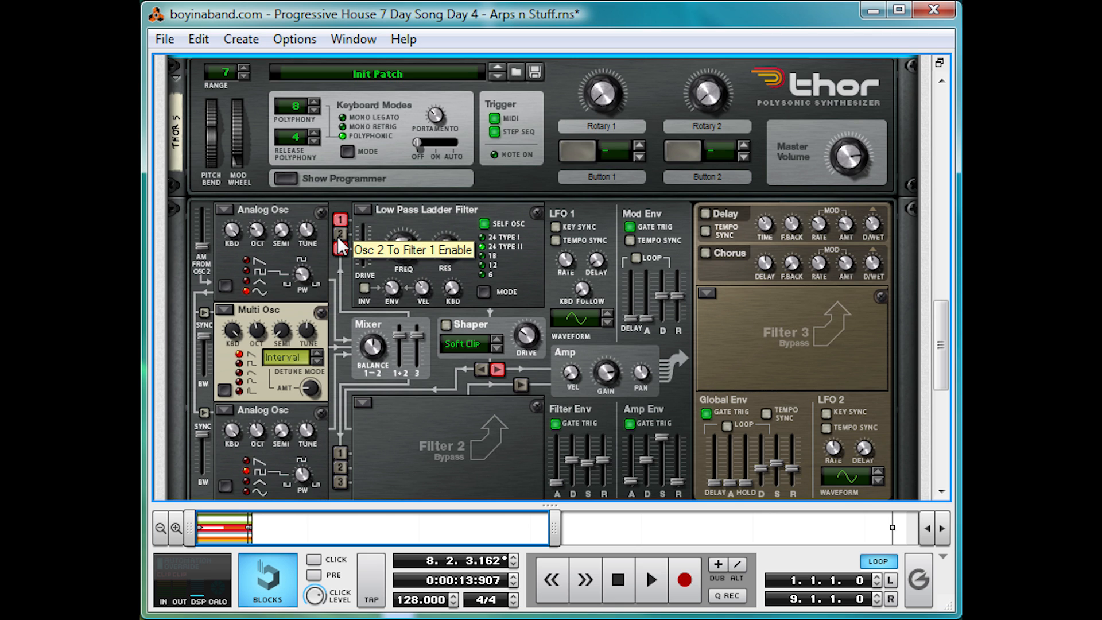
pyautogui.click(338, 236)
pyautogui.click(611, 578)
pyautogui.click(611, 576)
pyautogui.press('space')
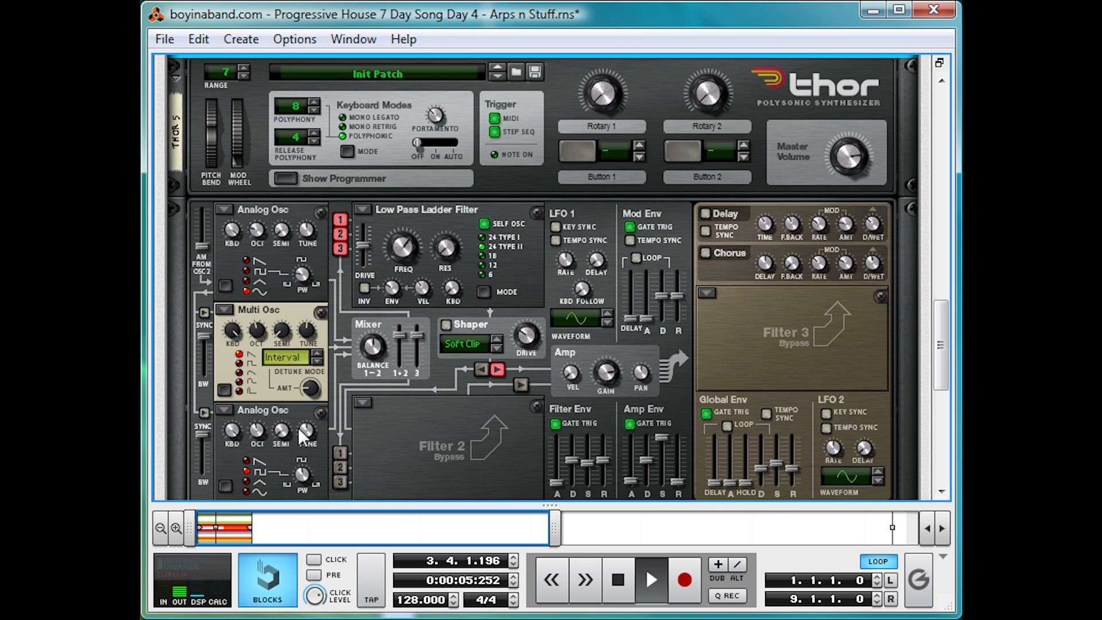
pyautogui.press('space')
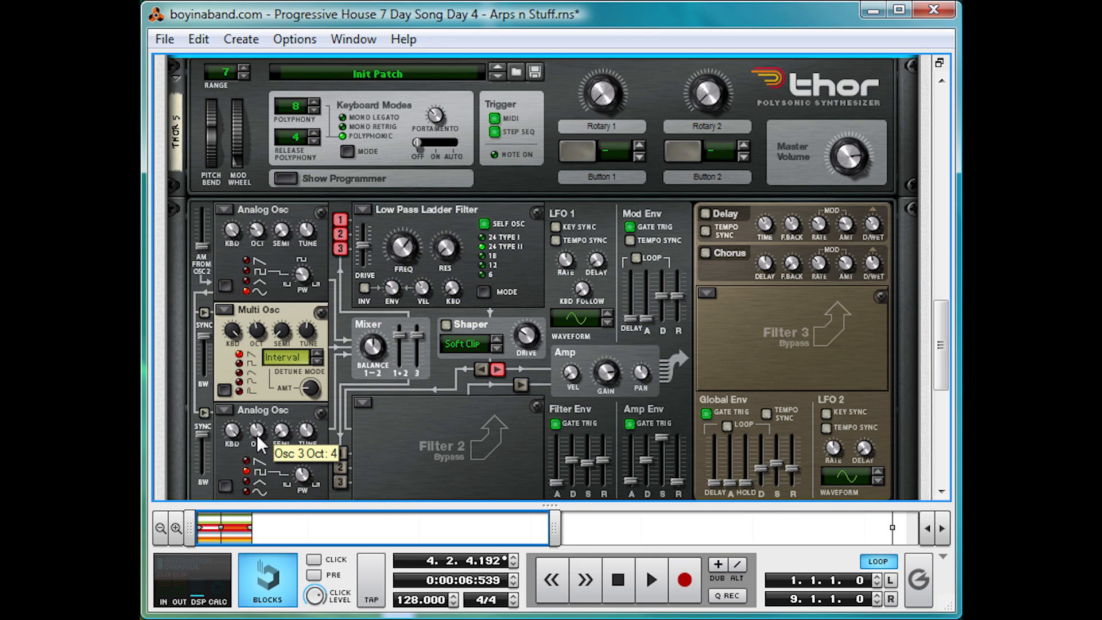
# Step: Adjust the oscillators' octaves, setting Osc 2 Oct to 2, and audition the combined sound from the start
pyautogui.moveTo(257, 436); pyautogui.dragTo(254, 442)
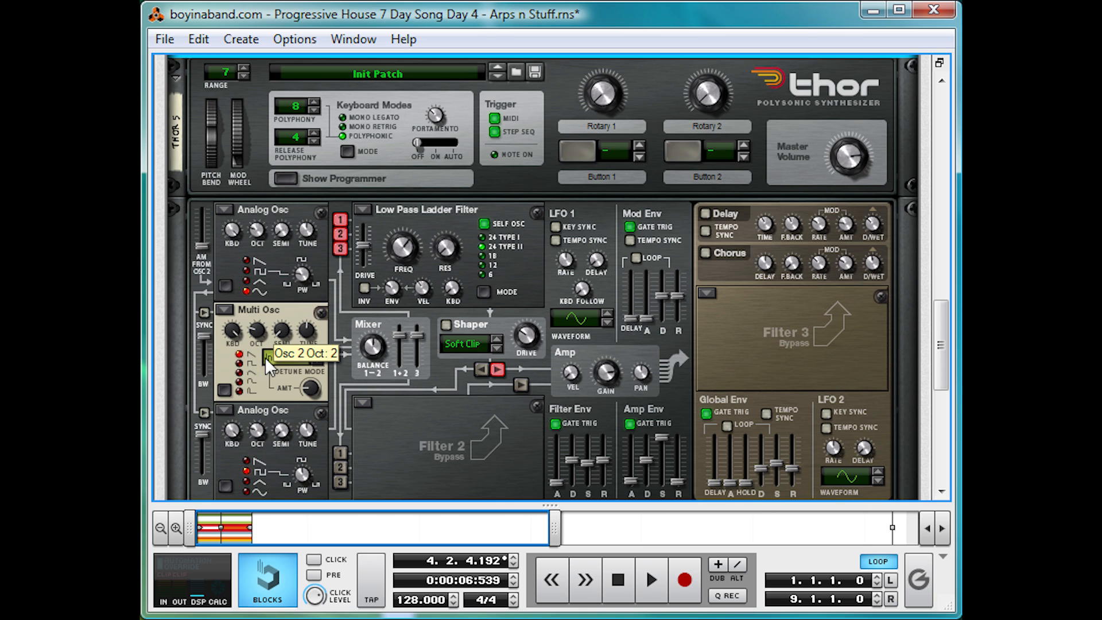
pyautogui.click(624, 575)
pyautogui.press('space')
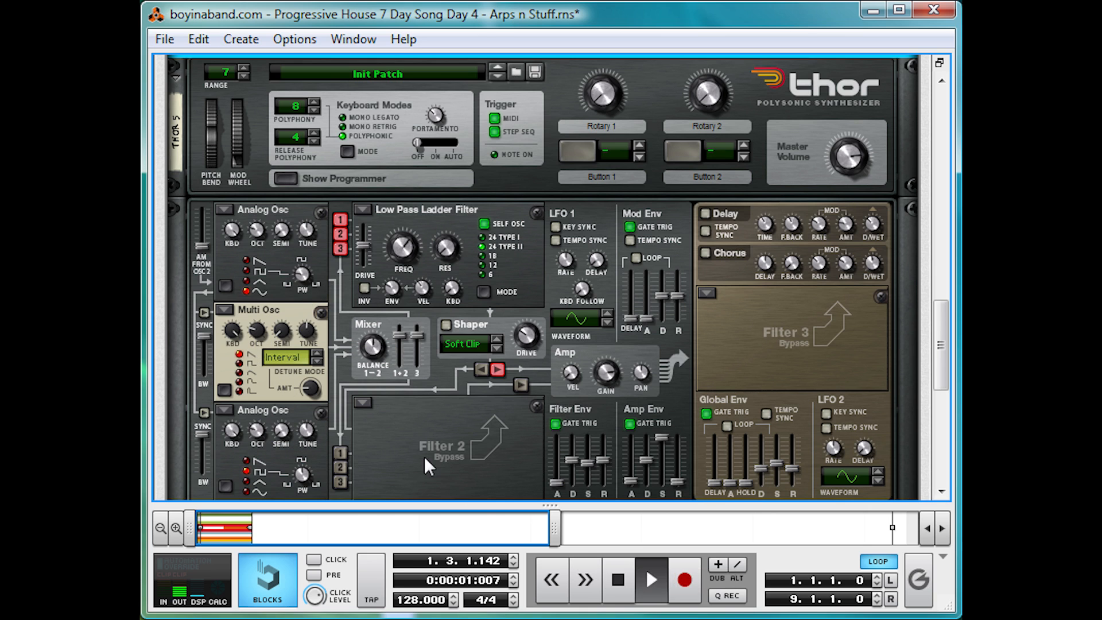
pyautogui.press('space')
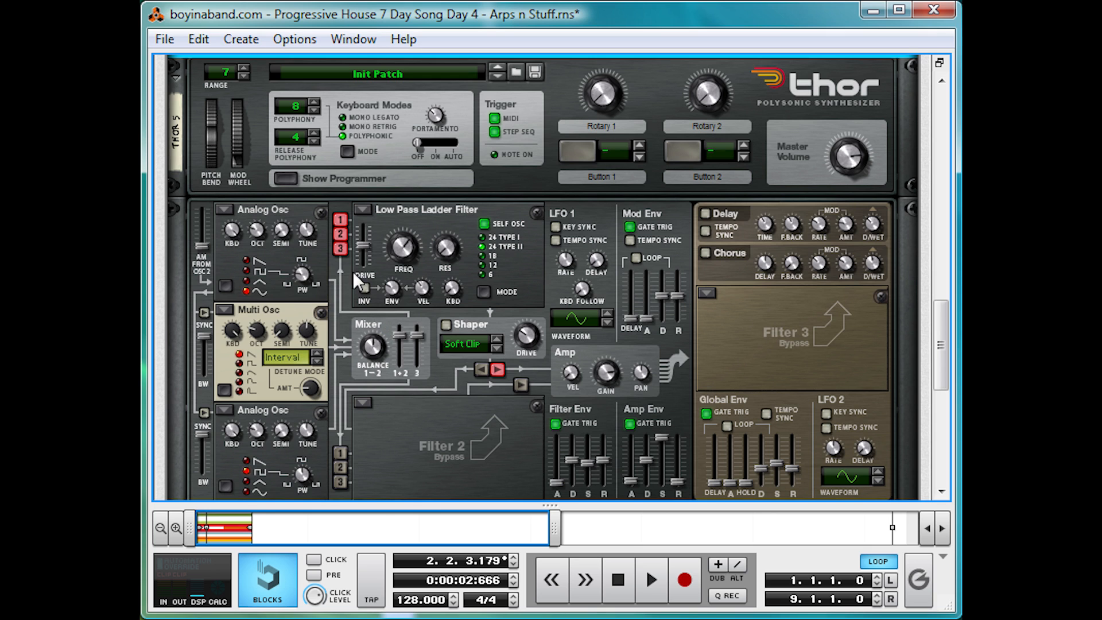
# Step: Compare the playing sound without and with oscillator 2 feeding Filter 1
pyautogui.click(339, 233)
pyautogui.press('space')
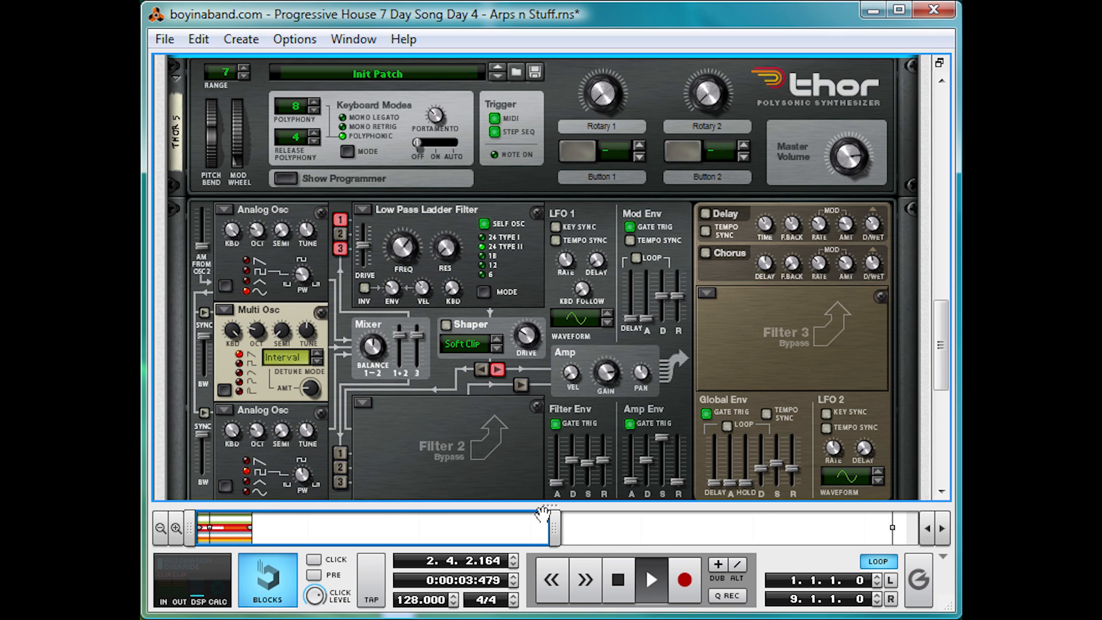
pyautogui.click(340, 234)
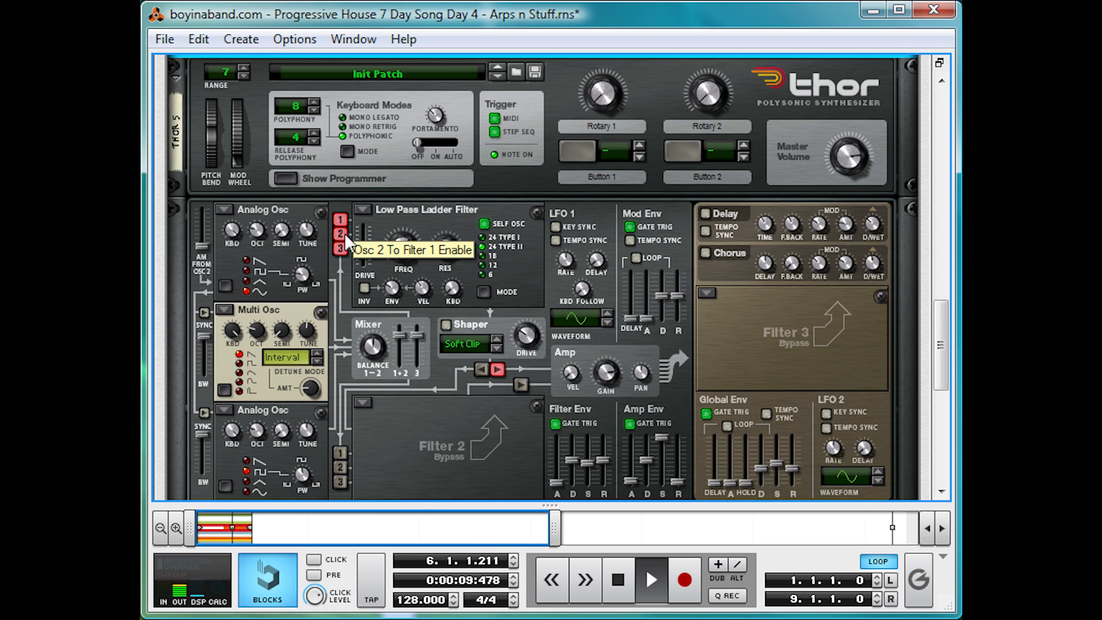
# Step: Audition the combined sound of the three oscillators through the mixer and low pass ladder filter
pyautogui.press('space')
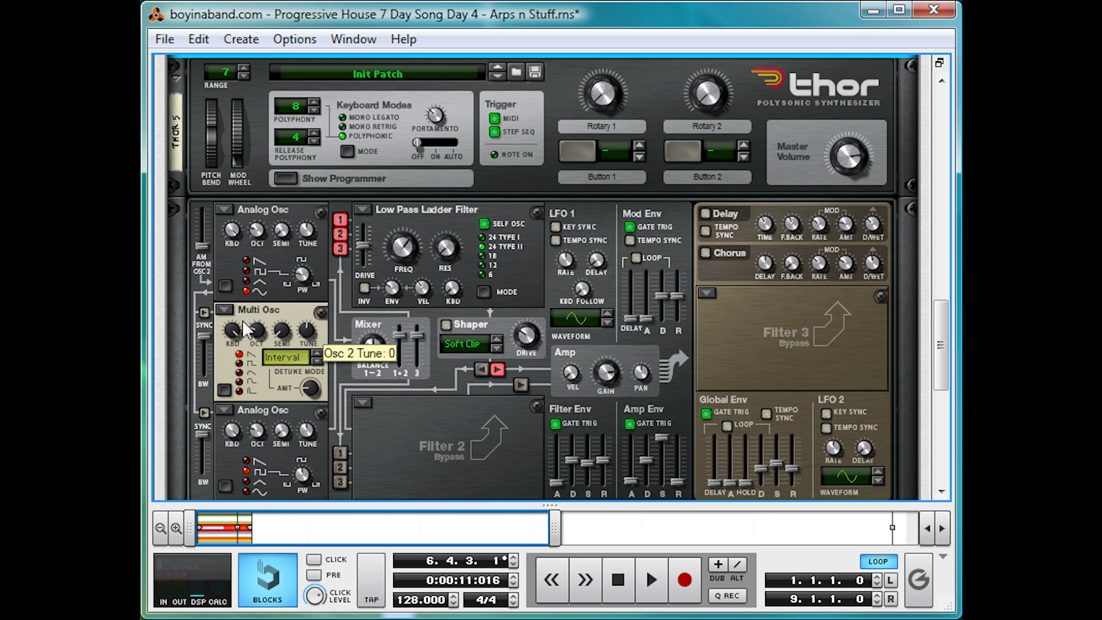
pyautogui.press('space')
pyautogui.moveTo(377, 346); pyautogui.dragTo(412, 344)
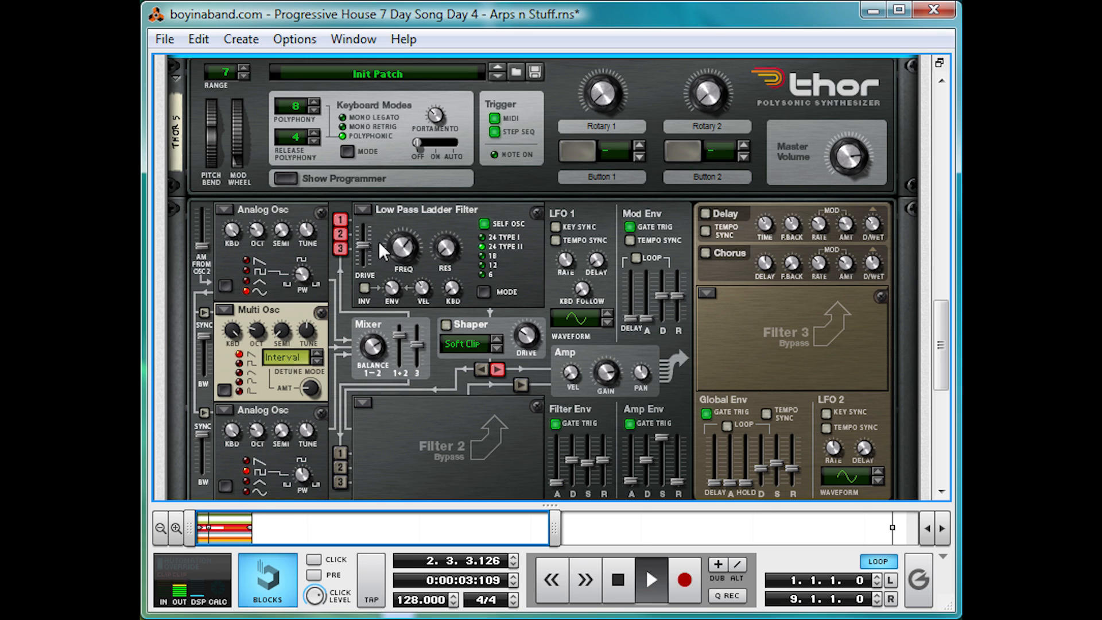
pyautogui.moveTo(390, 287); pyautogui.dragTo(390, 341)
pyautogui.press('space')
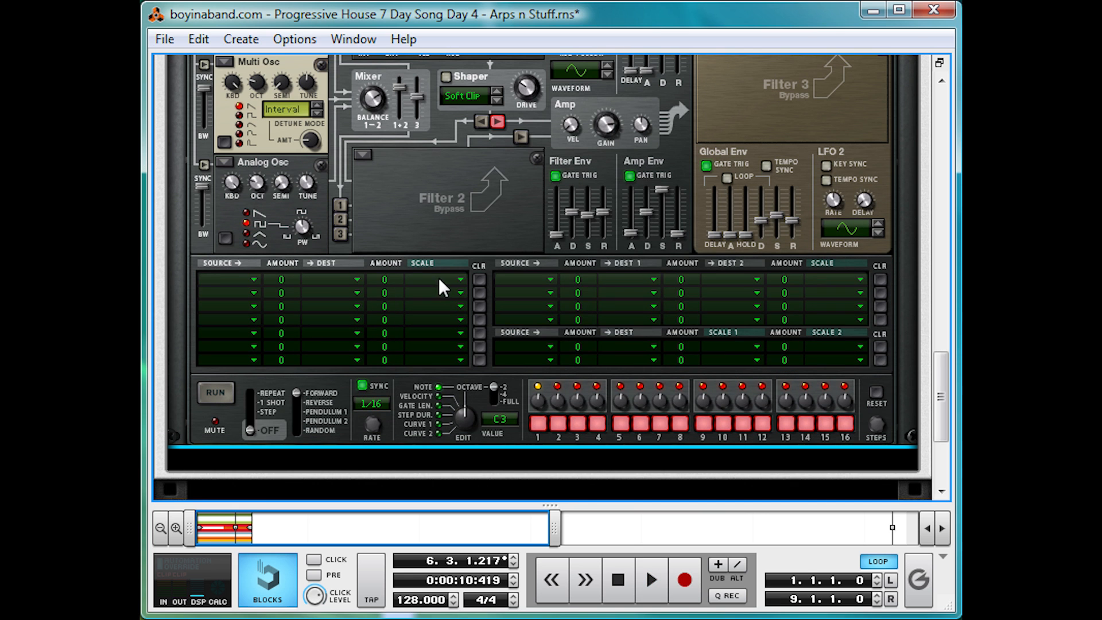
# Step: Create an MClass Equalizer below the Thor synthesizer
pyautogui.scroll(-5, 438, 277)
pyautogui.rightClick(432, 200)
pyautogui.moveTo(504, 392)
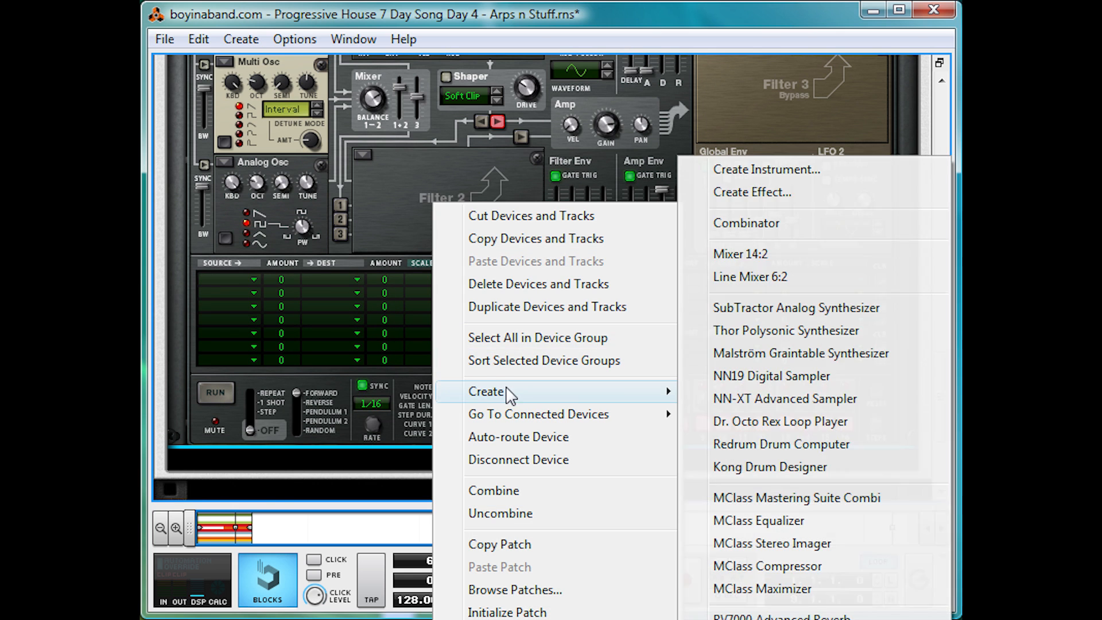
pyautogui.click(776, 521)
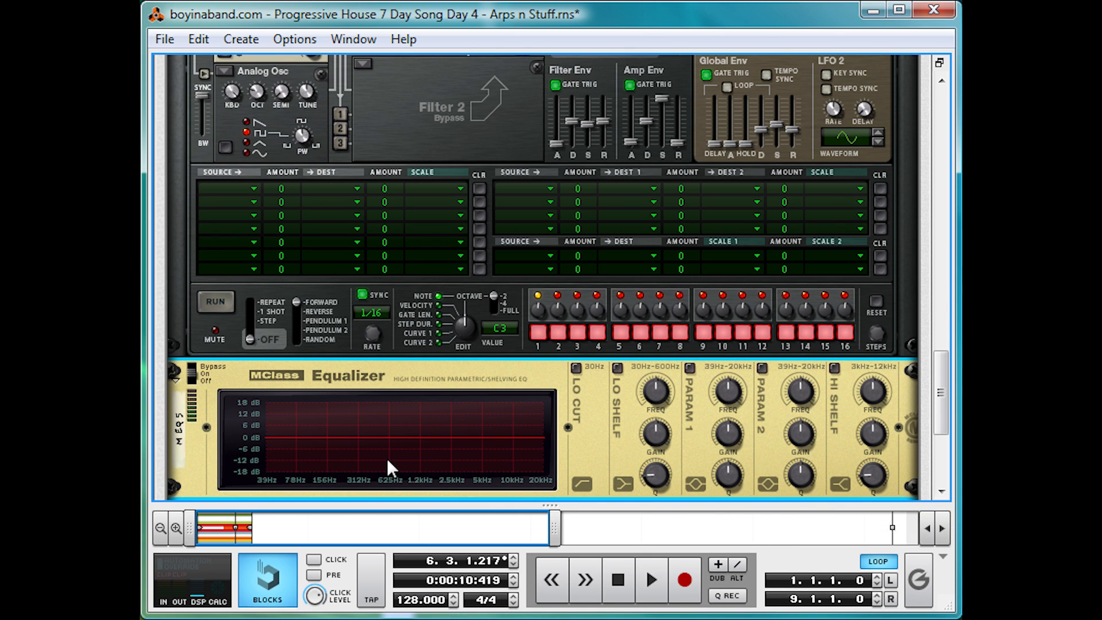
# Step: Enable the equalizer's Param 1 band around 312 Hz with Q 2.5, auditioning an 18.0 dB boost before setting the gain to -18.3 dB
pyautogui.click(689, 367)
pyautogui.moveTo(715, 401); pyautogui.dragTo(721, 486)
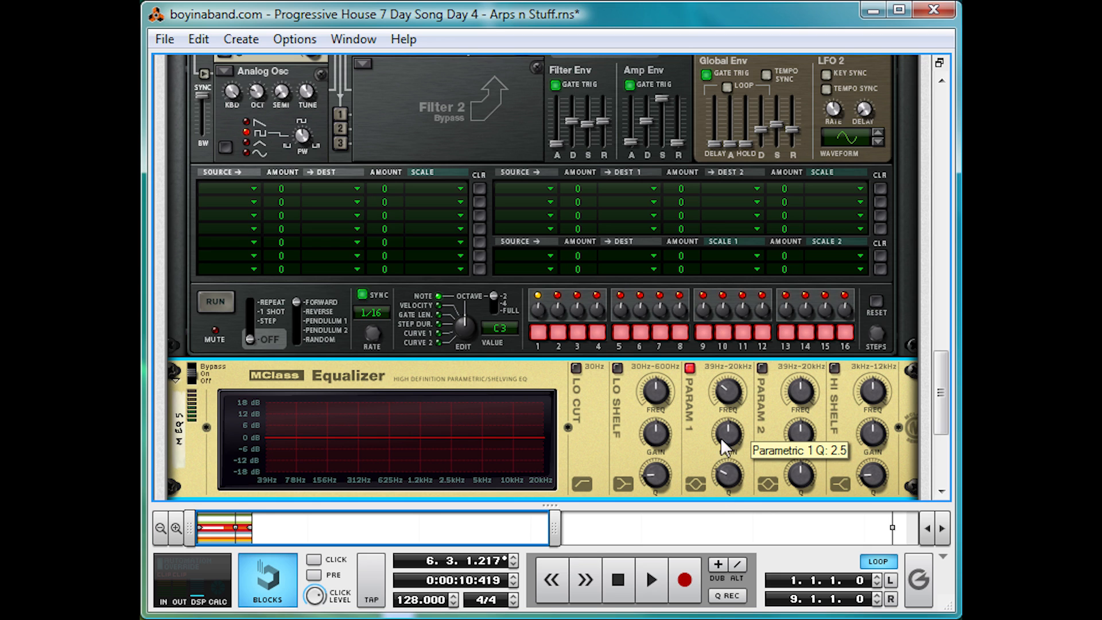
pyautogui.press('space')
pyautogui.moveTo(721, 437); pyautogui.dragTo(757, 399)
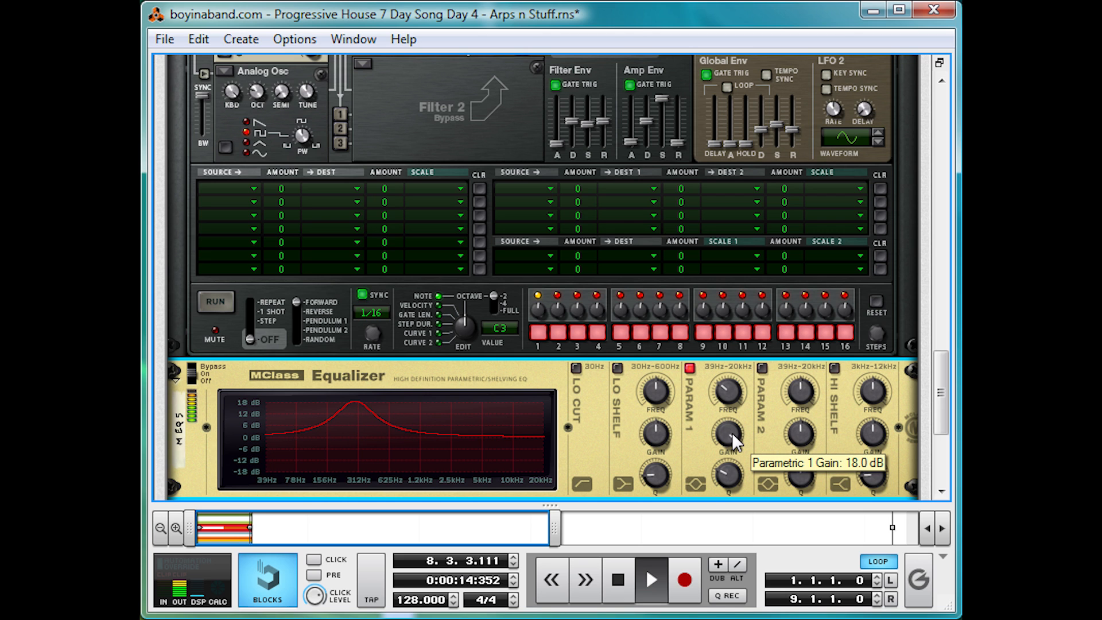
pyautogui.moveTo(731, 434); pyautogui.dragTo(701, 498)
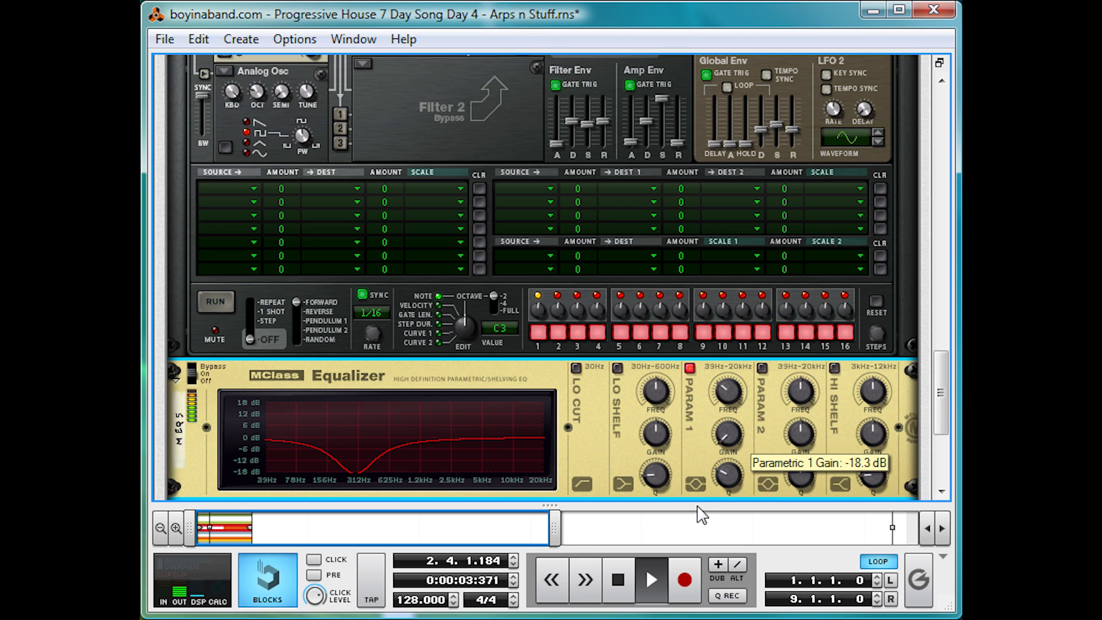
pyautogui.press('space')
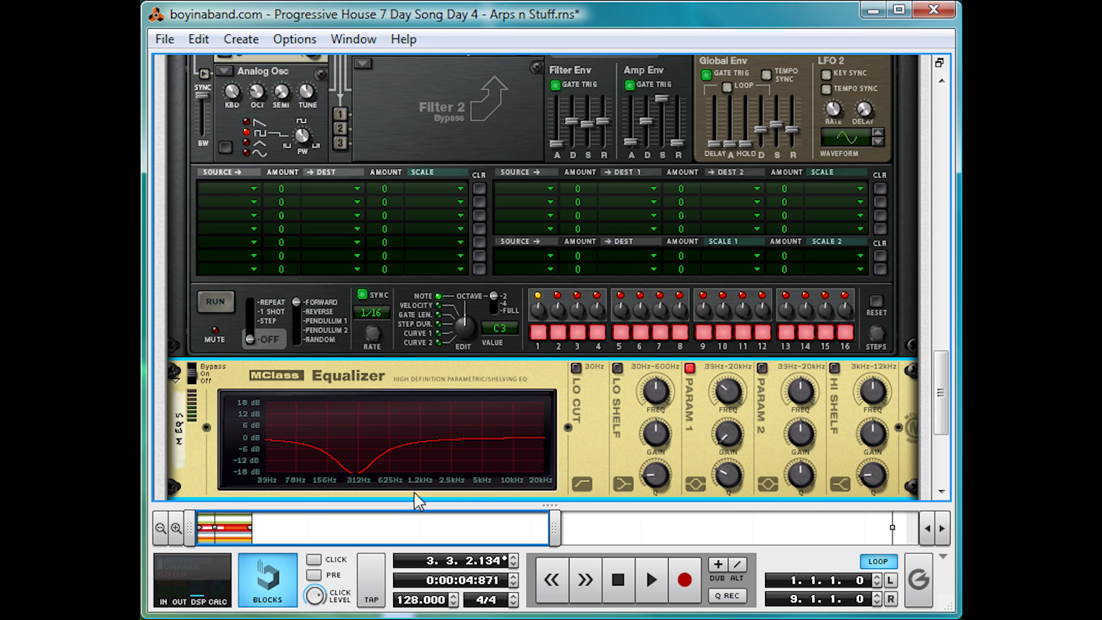
# Step: Audition the equalized bass by itself from the start of the song
pyautogui.click(651, 579)
pyautogui.click(618, 579)
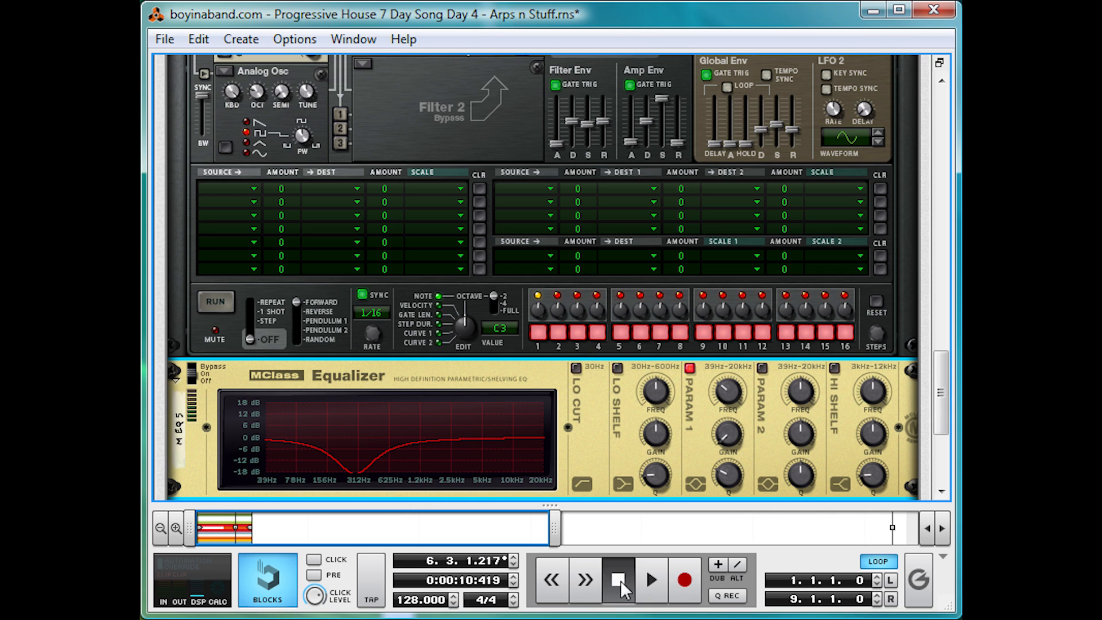
pyautogui.click(618, 579)
pyautogui.press('space')
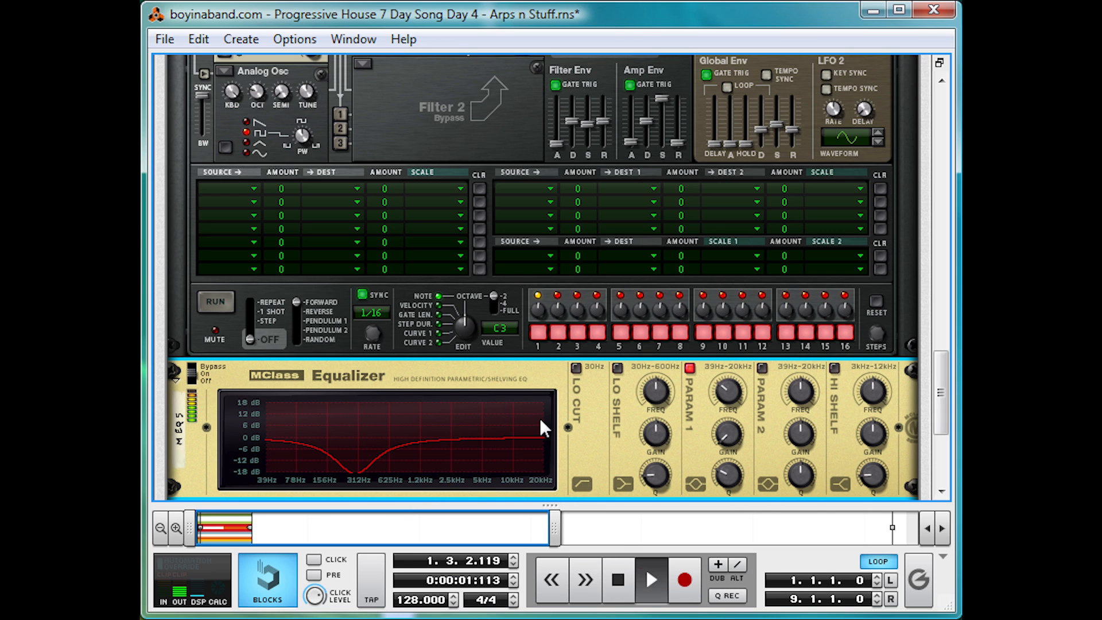
pyautogui.press('space')
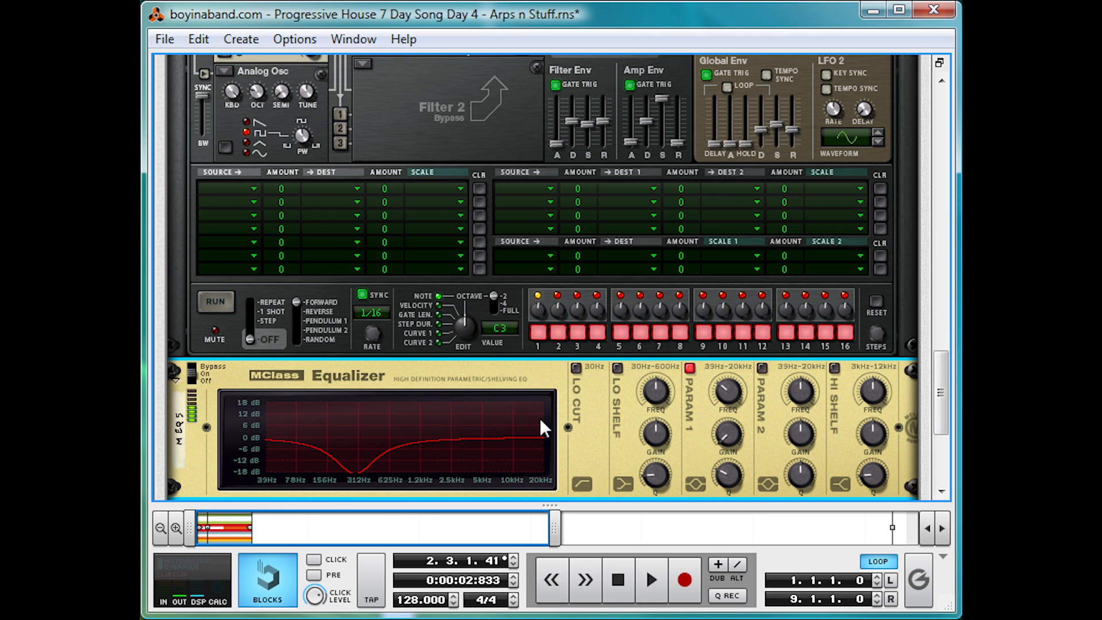
# Step: Solo the Arp and Lead Pad tracks alongside Big ol' Bass and briefly audition them together from the start
pyautogui.moveTo(550, 505); pyautogui.dragTo(526, 63)
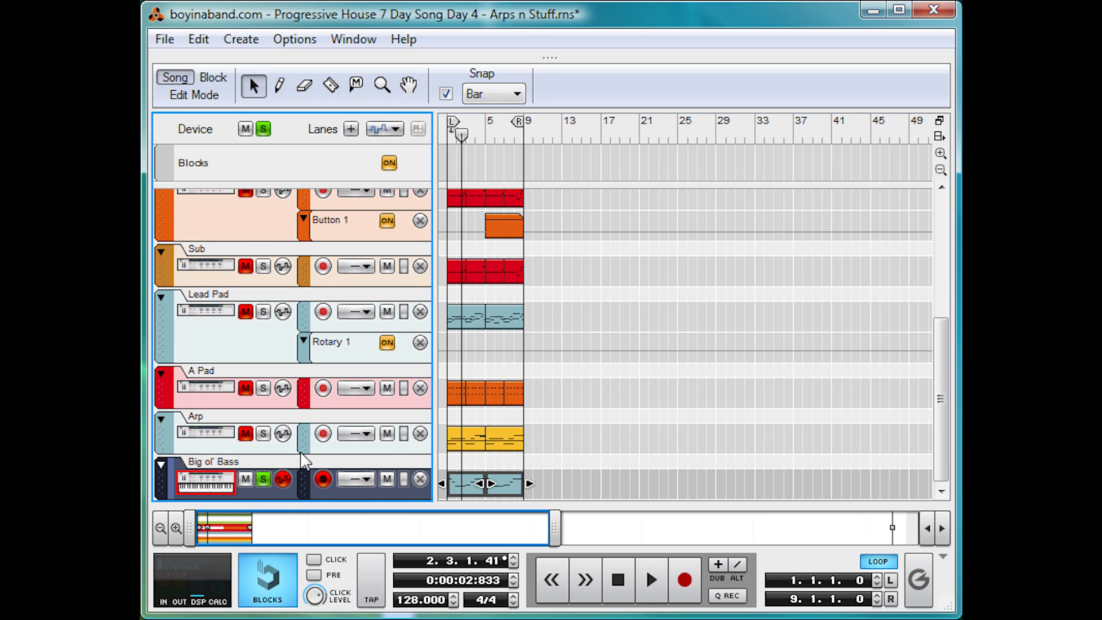
pyautogui.click(264, 435)
pyautogui.click(264, 312)
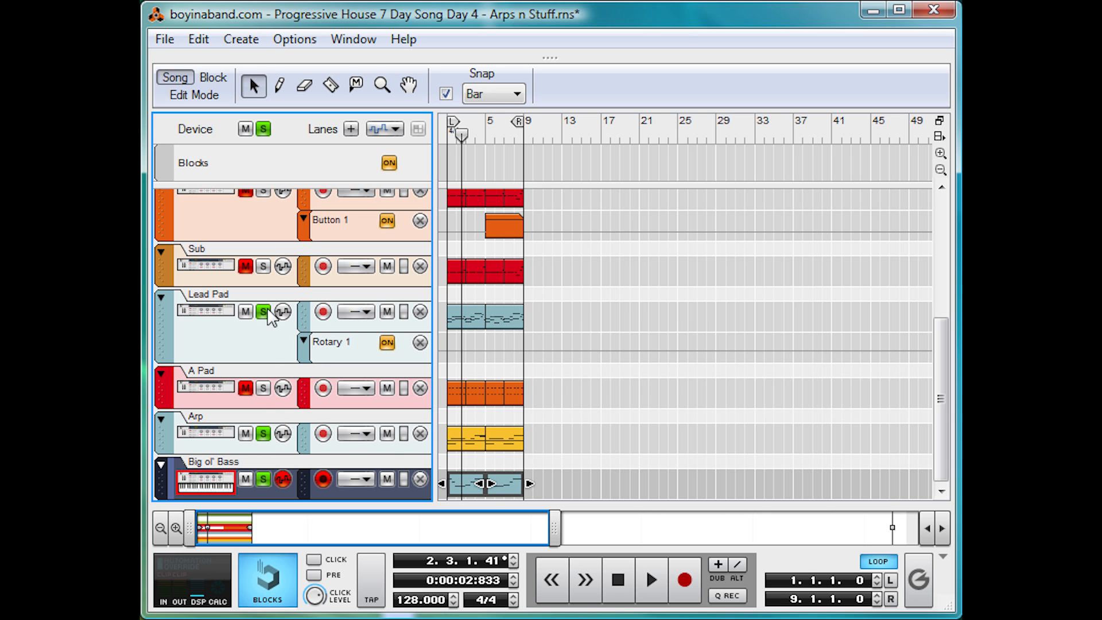
pyautogui.click(615, 580)
pyautogui.moveTo(550, 57); pyautogui.dragTo(550, 505)
pyautogui.press('space')
pyautogui.press('space')
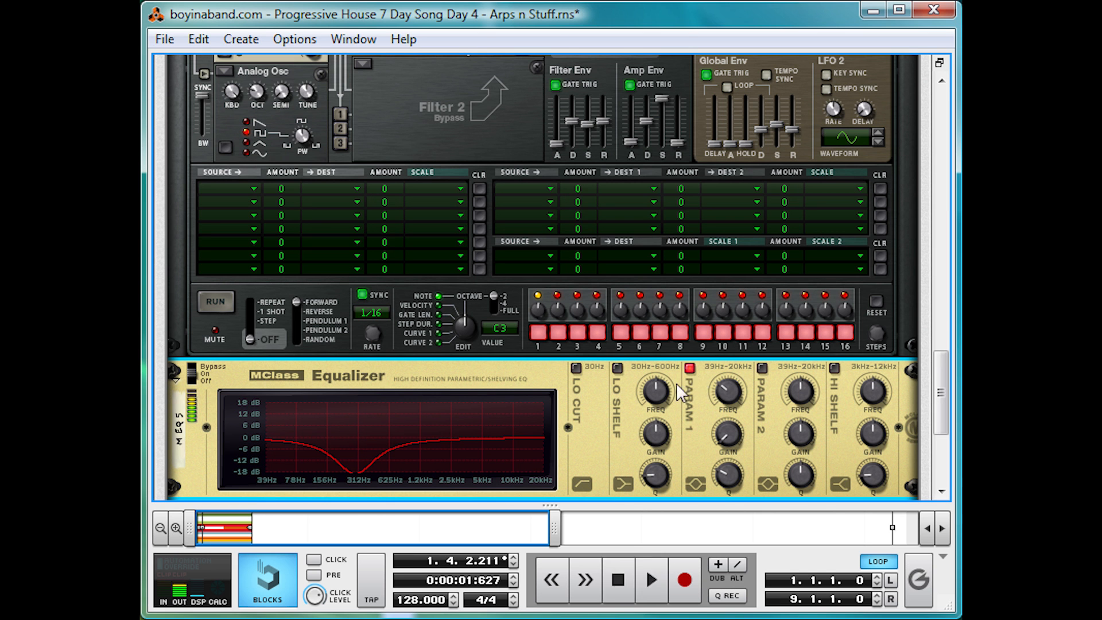
# Step: Set the main mixer's Lead Pad channel level to 77 and the Arp channel level to 64 during playback
pyautogui.scroll(10, 665, 390)
pyautogui.scroll(8, 649, 404)
pyautogui.scroll(-1, 621, 424)
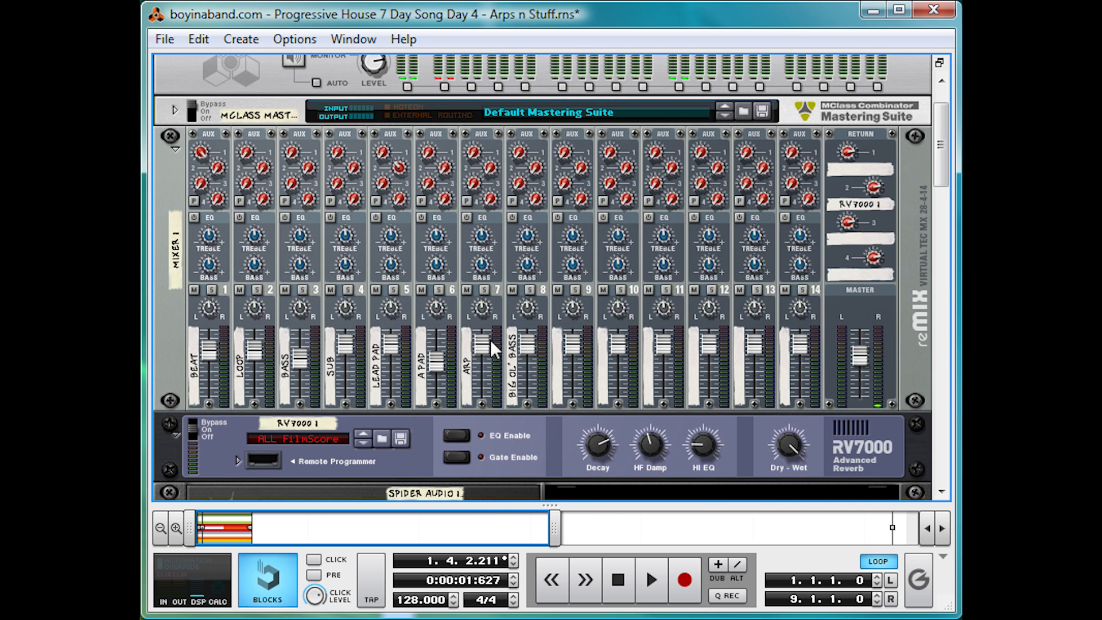
pyautogui.moveTo(385, 351); pyautogui.dragTo(404, 394)
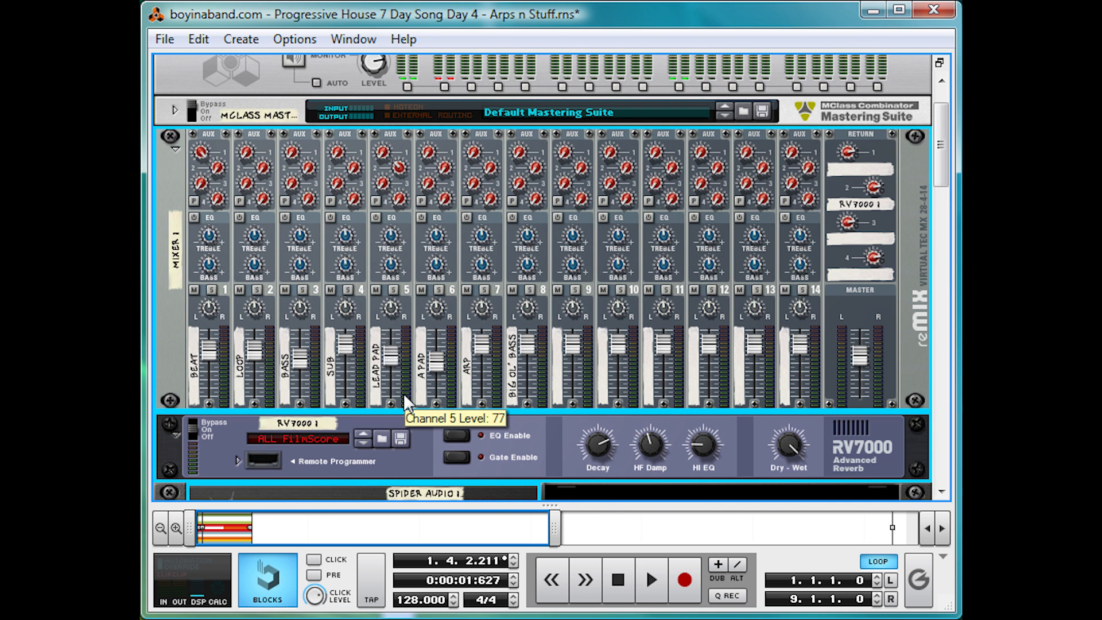
pyautogui.press('space')
pyautogui.moveTo(481, 348); pyautogui.dragTo(473, 423)
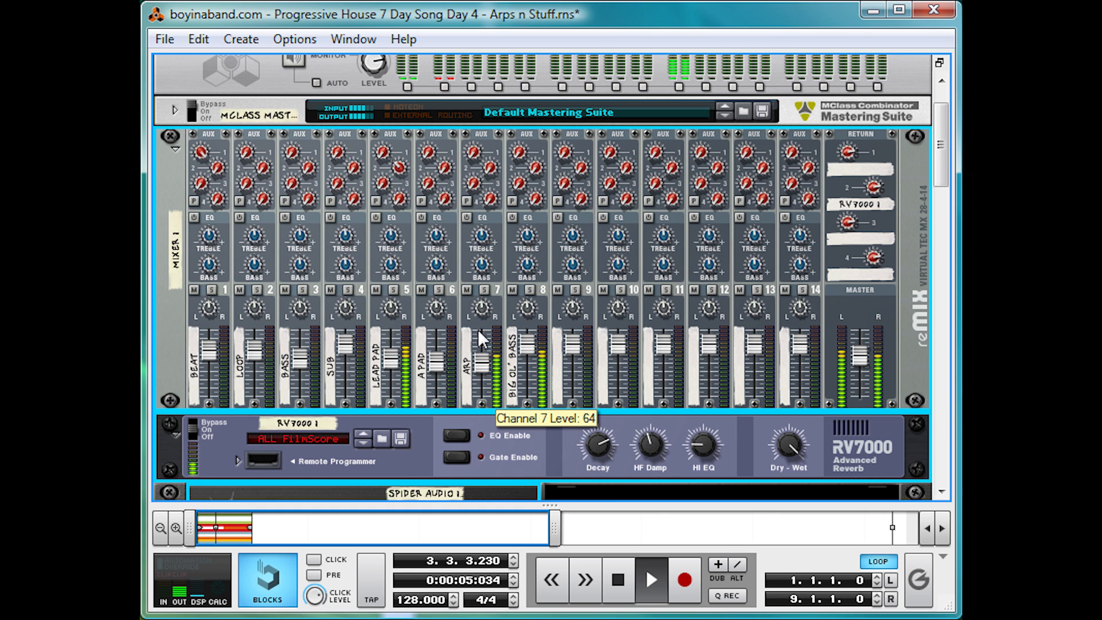
# Step: Compare the mix without and with the bass equalizer's Param 1 cut, leaving the band enabled
pyautogui.scroll(-15, 611, 309)
pyautogui.scroll(-10, 615, 330)
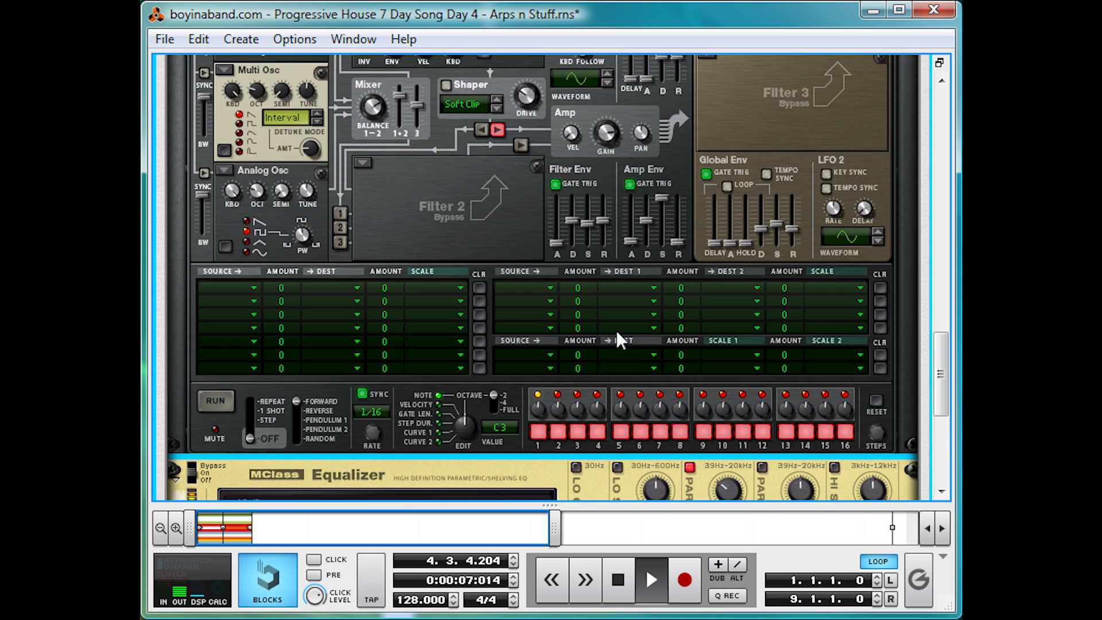
pyautogui.click(692, 218)
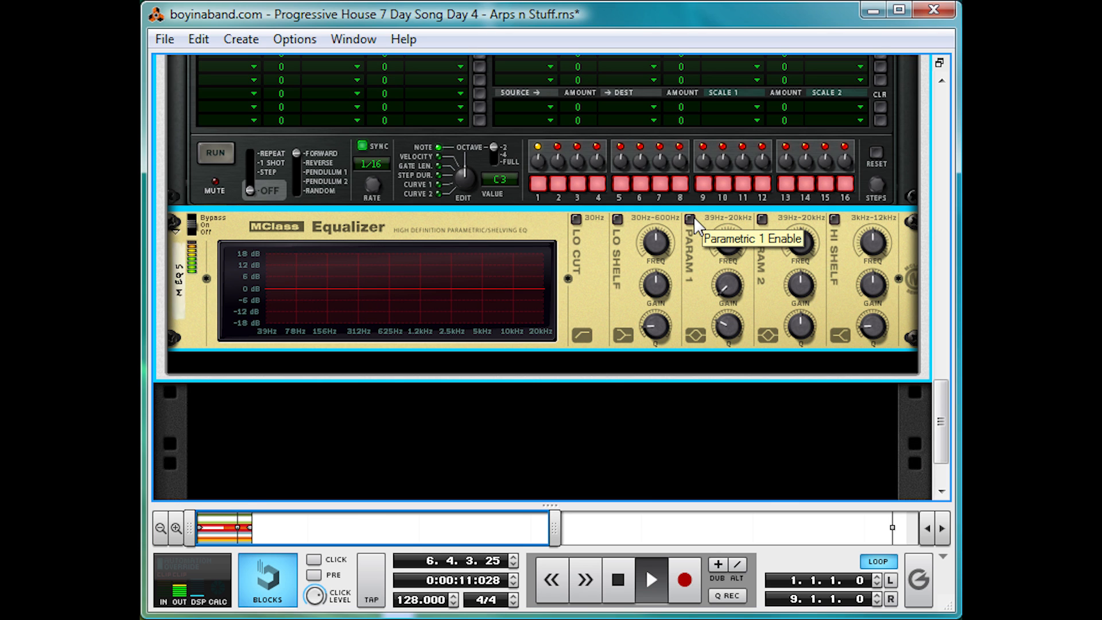
pyautogui.click(691, 217)
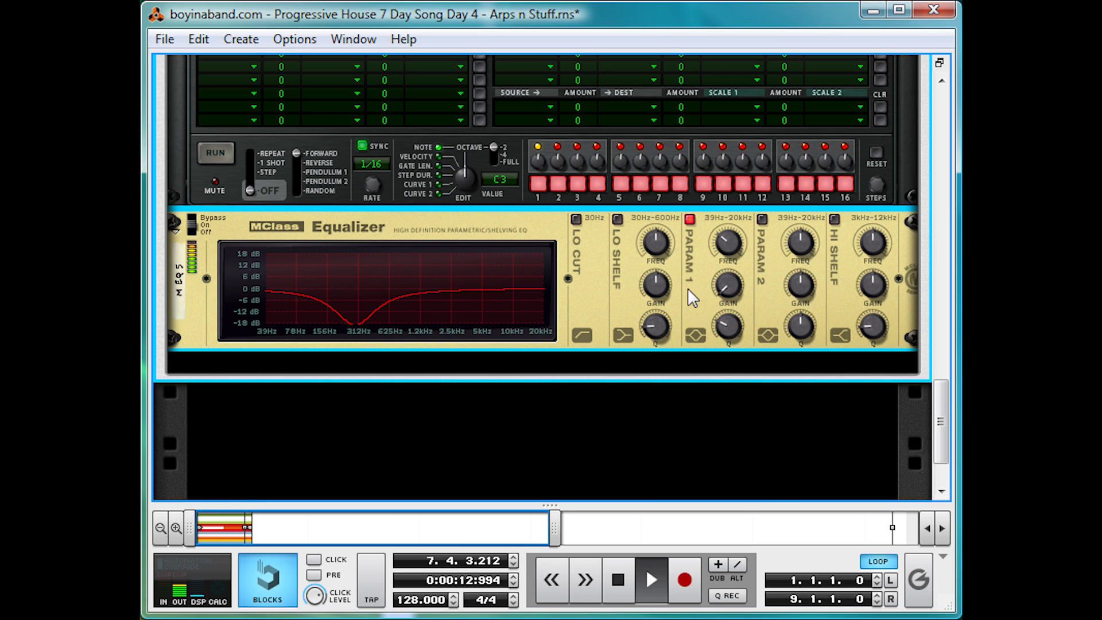
pyautogui.press('space')
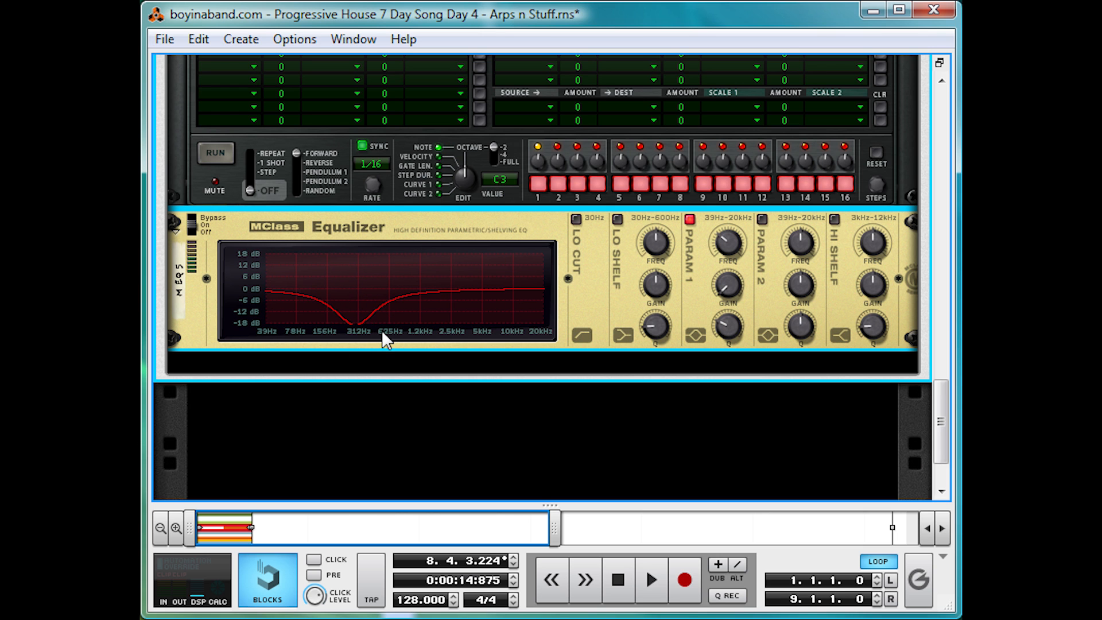
# Step: Create a UN-16 Unison effect below Line Mixer 4 inside the Combinator
pyautogui.scroll(10, 379, 339)
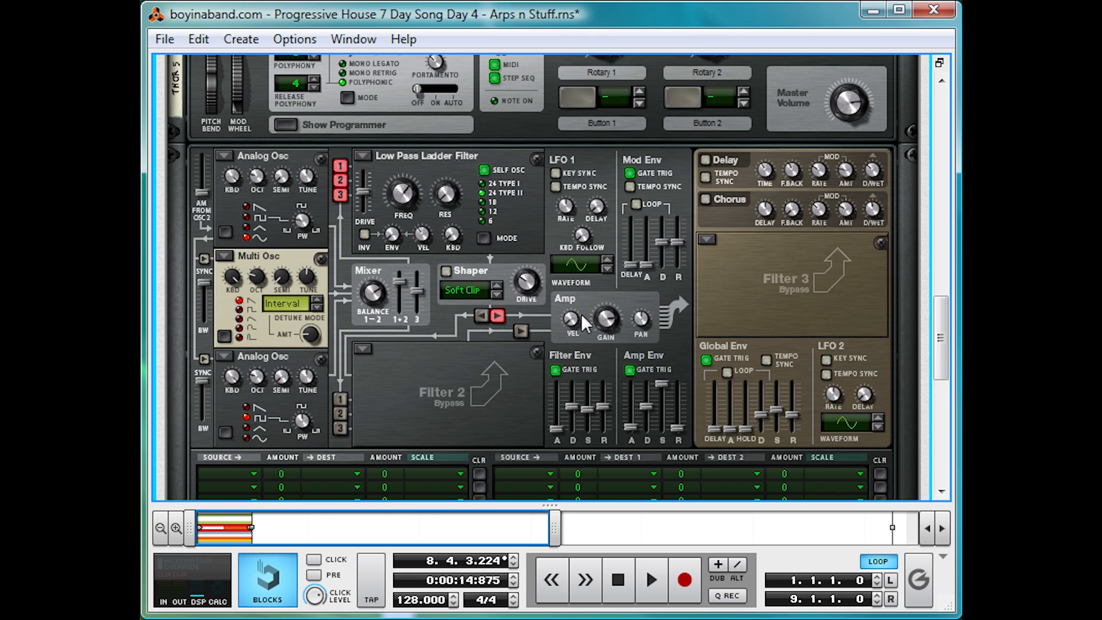
pyautogui.scroll(4, 581, 314)
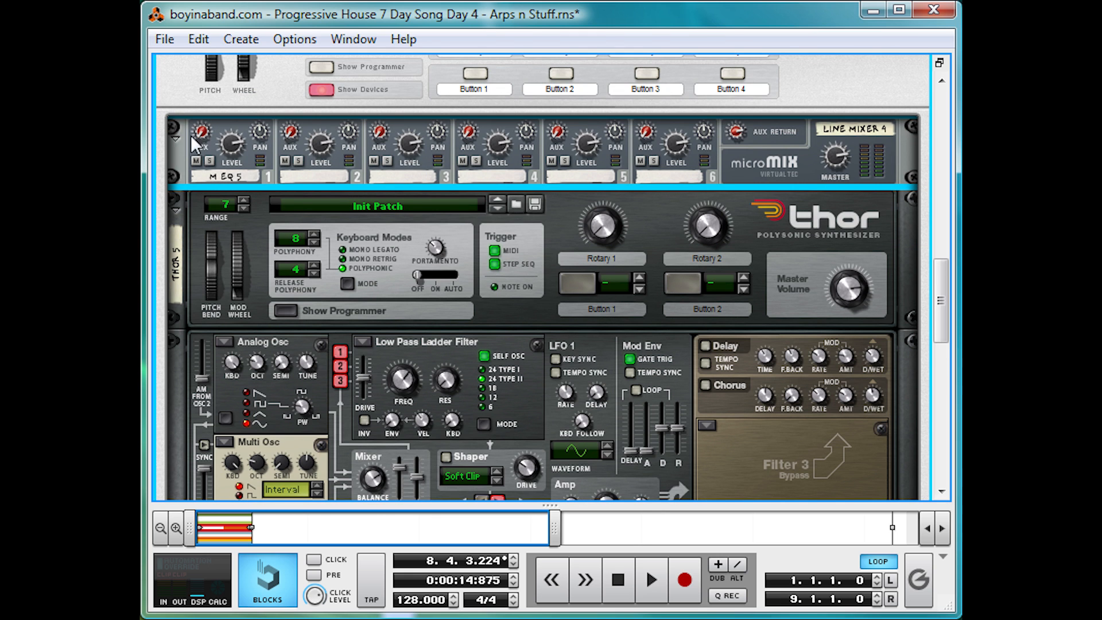
pyautogui.rightClick(741, 169)
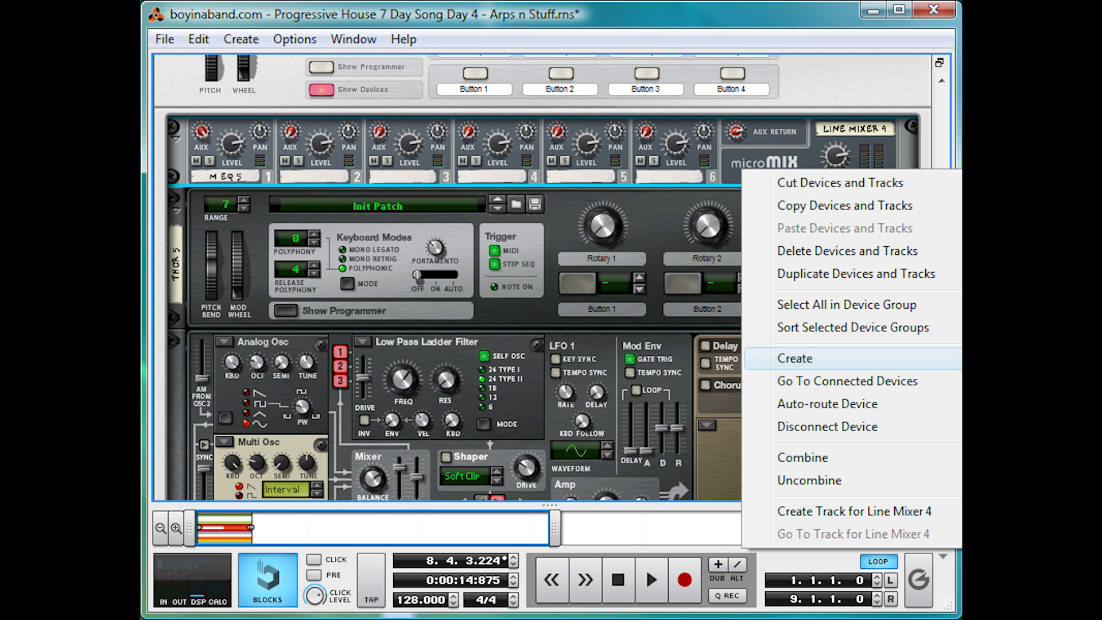
pyautogui.click(1032, 545)
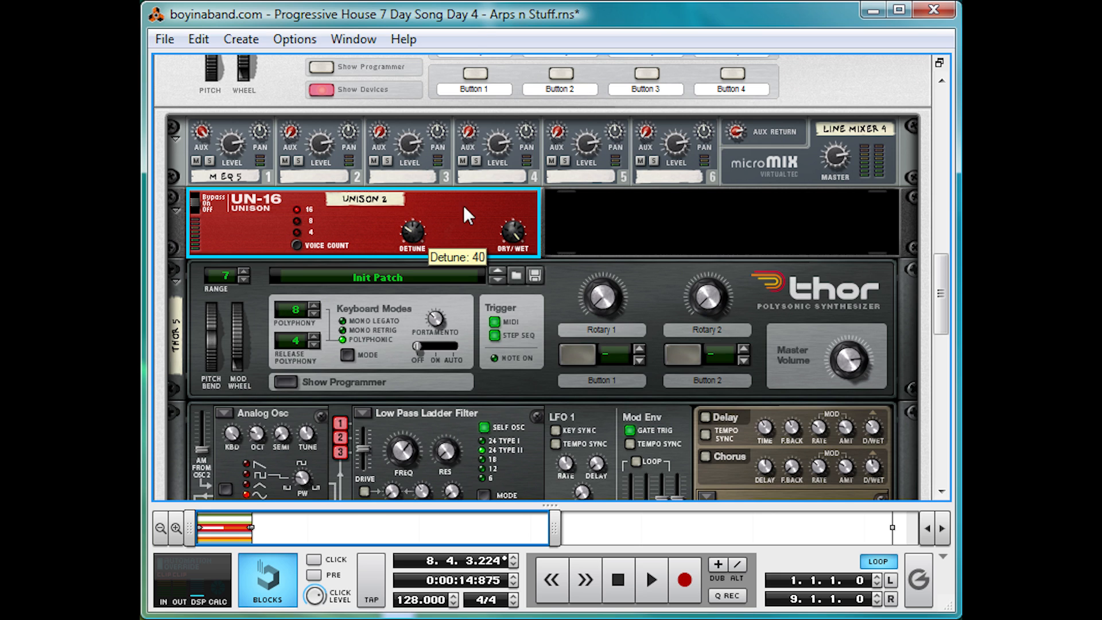
# Step: Add an MClass Stereo Imager after the Unison, lower its crossover frequency, turn the low band toward mono and the high band toward wide
pyautogui.rightClick(501, 200)
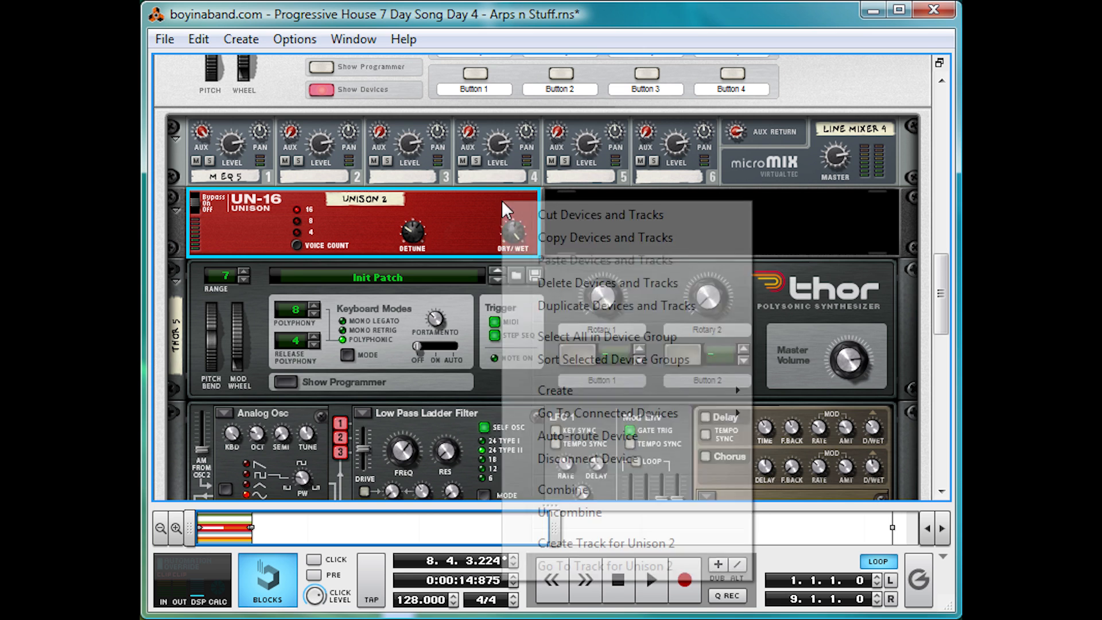
pyautogui.moveTo(612, 395)
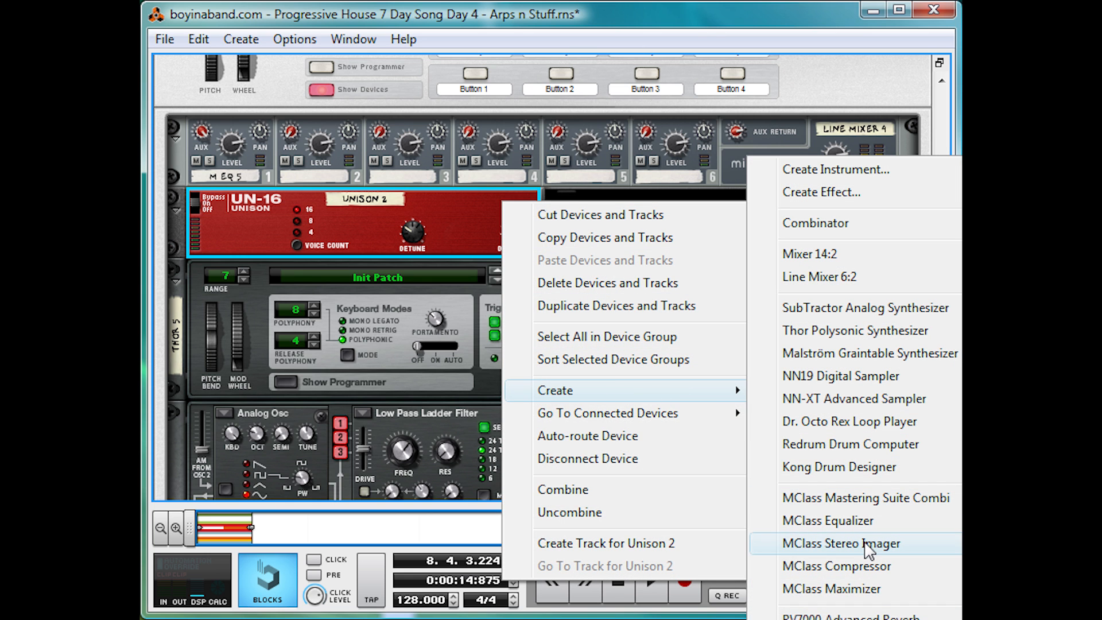
pyautogui.click(867, 549)
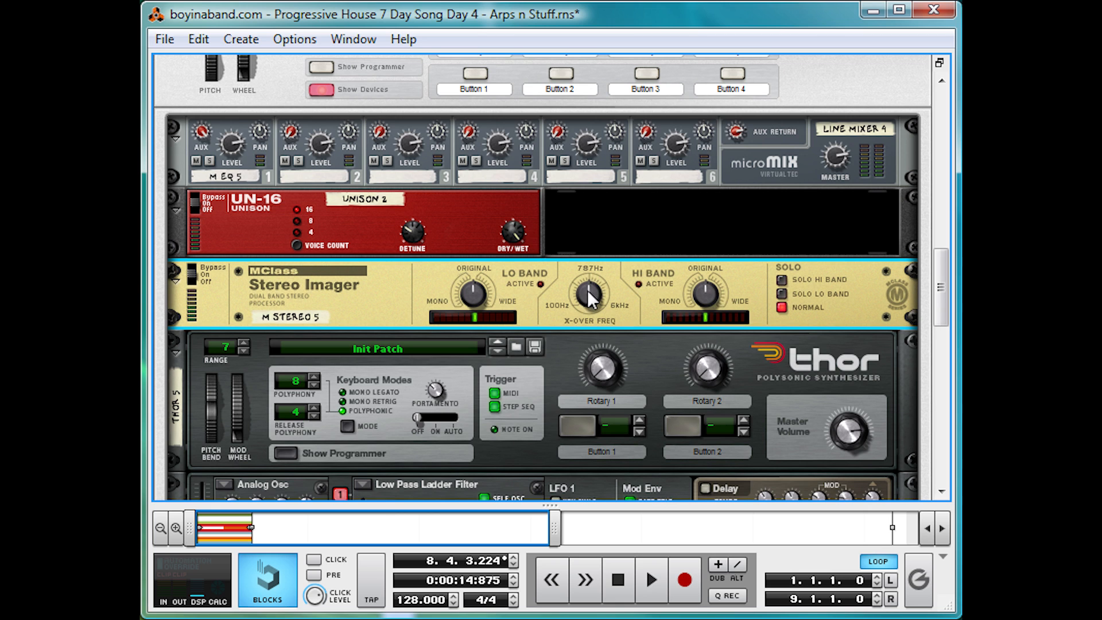
pyautogui.moveTo(587, 290); pyautogui.dragTo(579, 306)
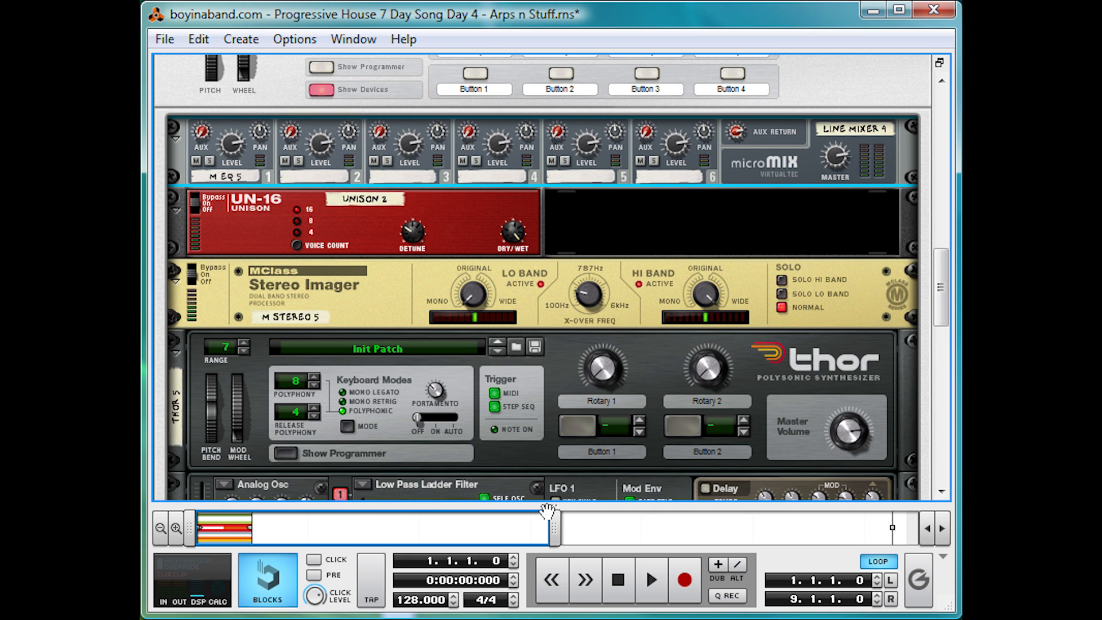
# Step: Take the Lead Pad and Arp tracks out of solo so only Big ol' Bass is soloed
pyautogui.moveTo(549, 505); pyautogui.dragTo(551, 59)
pyautogui.click(243, 313)
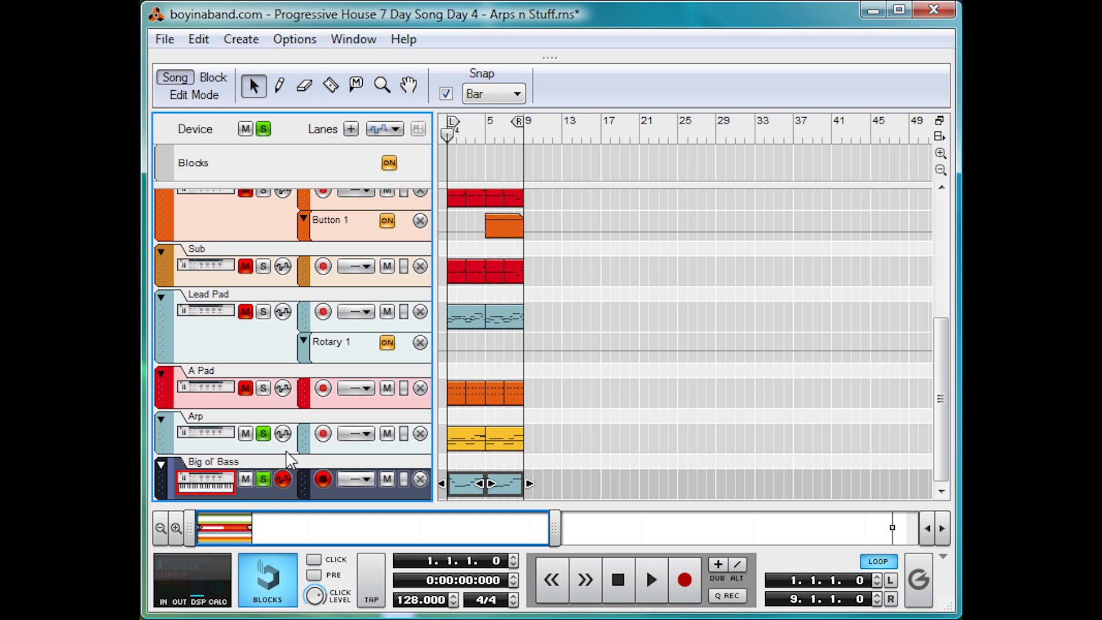
pyautogui.click(269, 434)
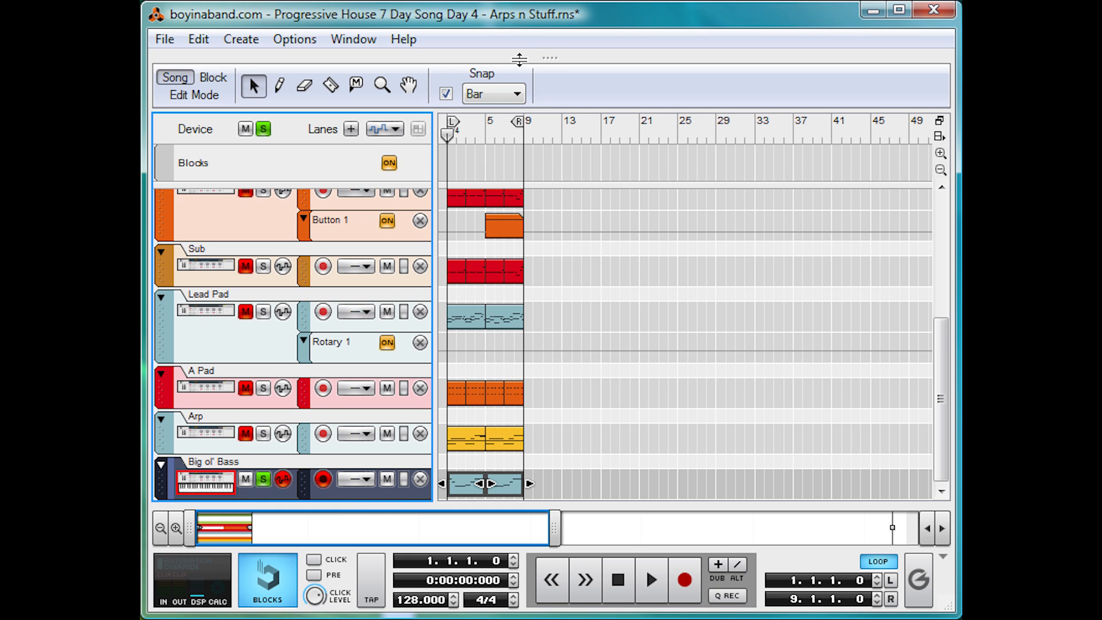
pyautogui.moveTo(539, 58); pyautogui.dragTo(561, 475)
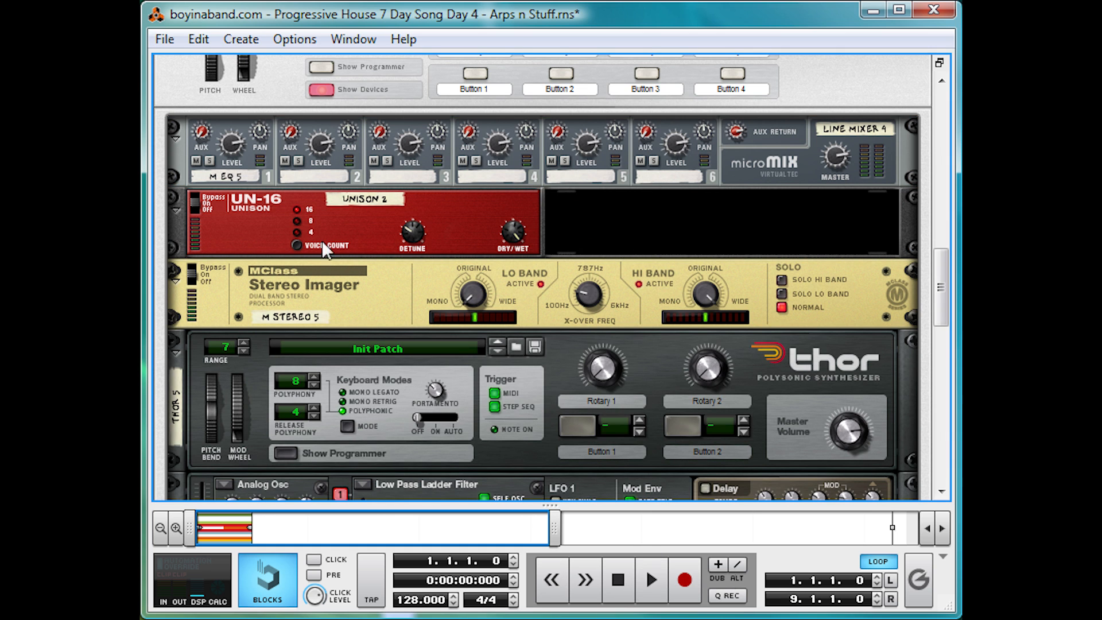
# Step: Raise the aux send on Line Mixer 4's first channel while auditioning the bass through the Unison and Stereo Imager
pyautogui.press('space')
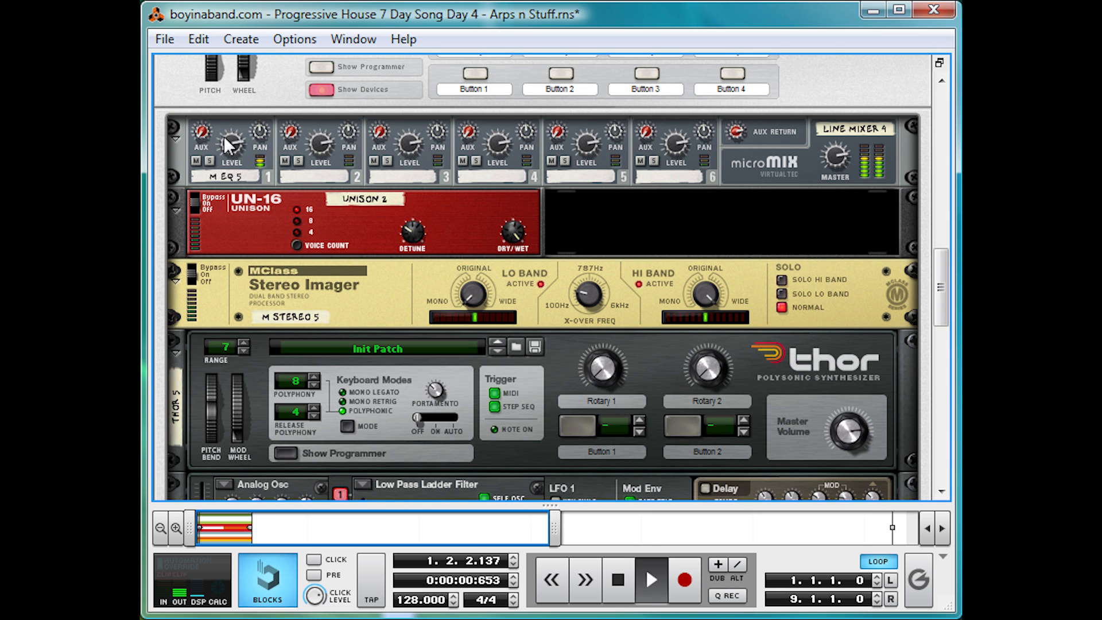
pyautogui.click(201, 136)
pyautogui.moveTo(201, 136); pyautogui.dragTo(207, 106)
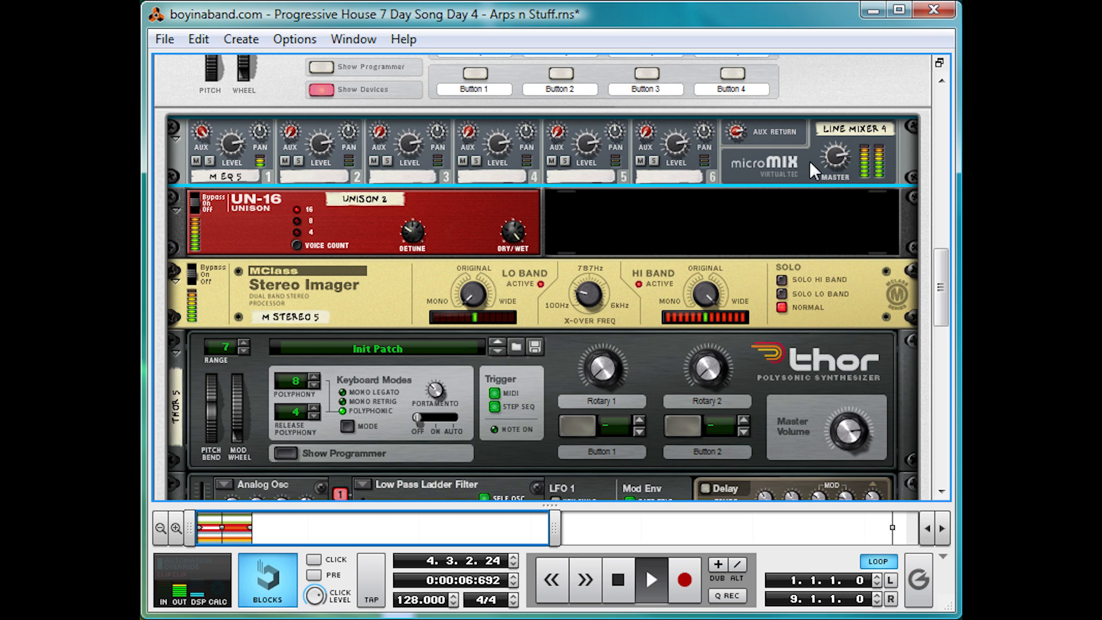
pyautogui.press('space')
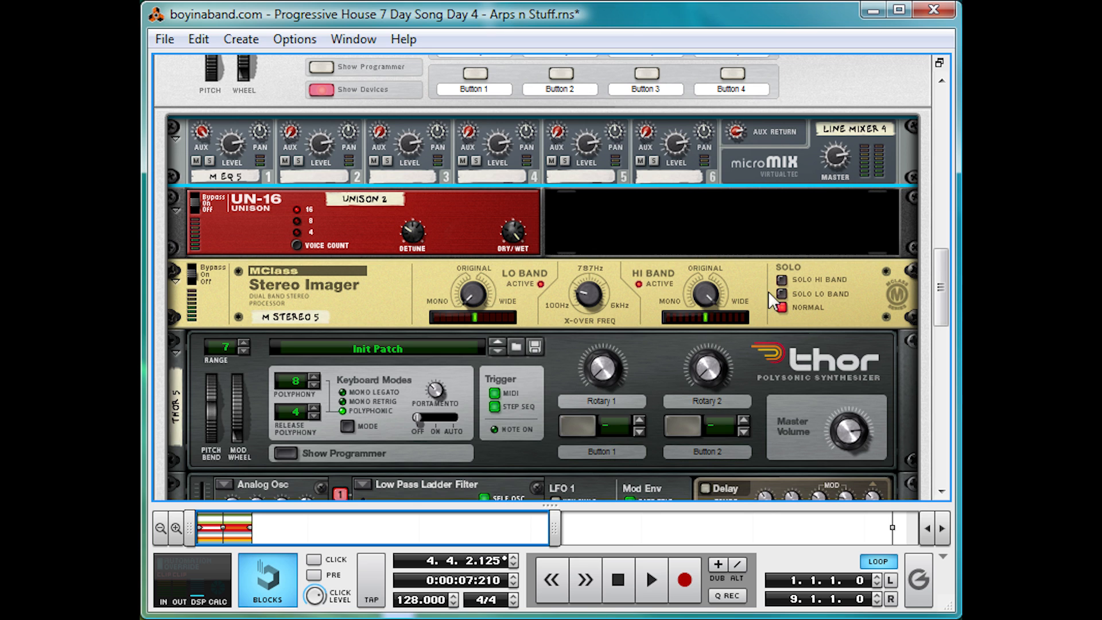
# Step: Audition the bass with the Stereo Imager's high band soloed, and return its solo mode to Normal
pyautogui.press('space')
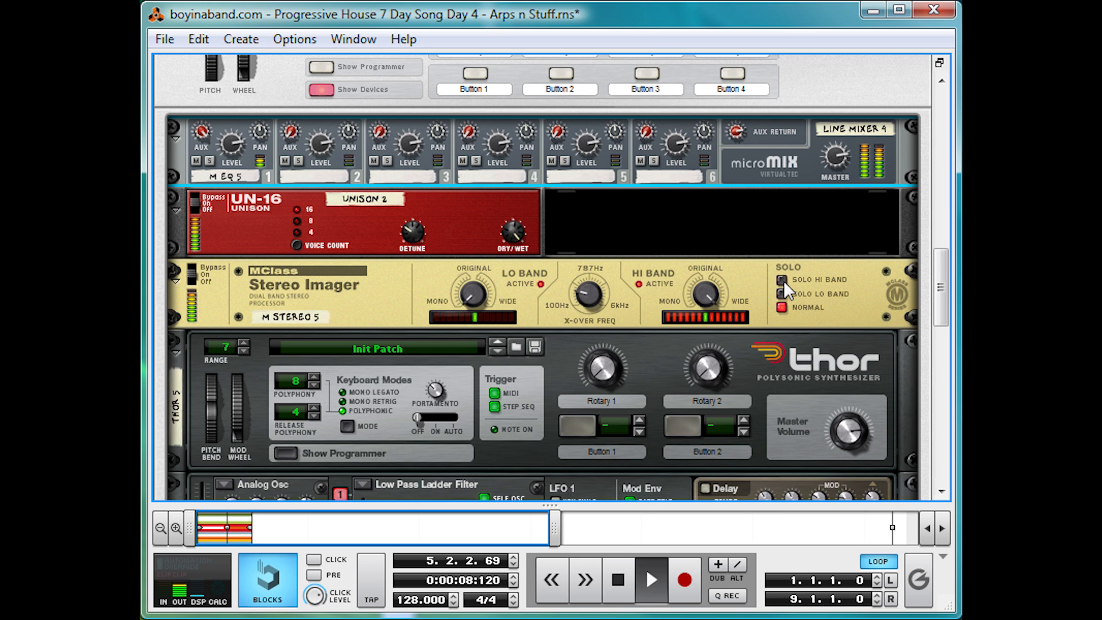
pyautogui.click(781, 280)
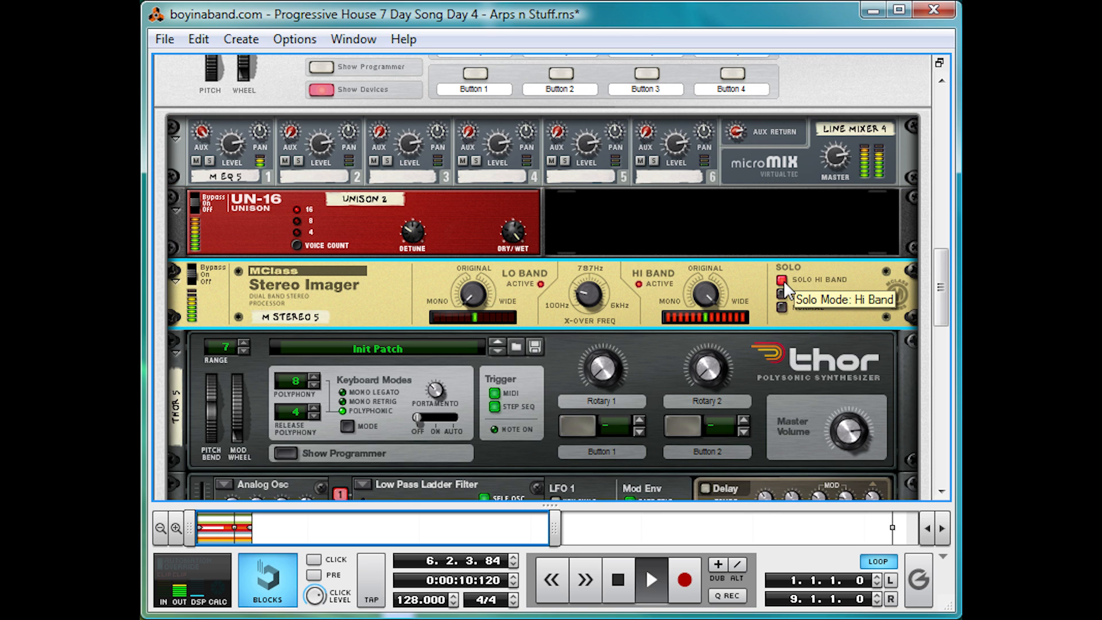
pyautogui.press('space')
pyautogui.press('space')
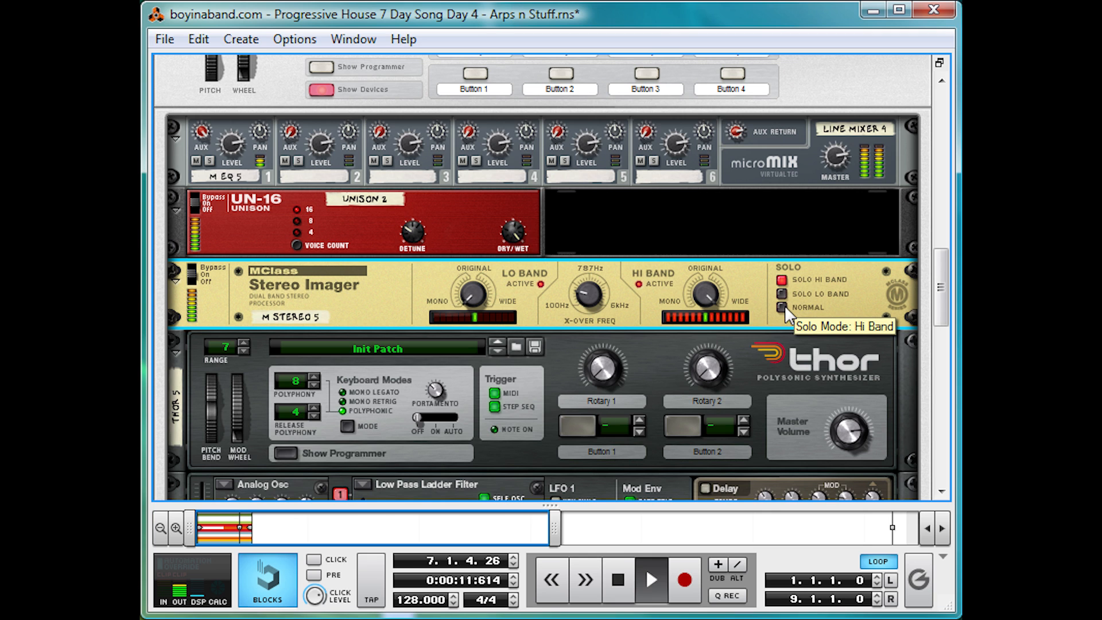
pyautogui.click(785, 308)
pyautogui.press('space')
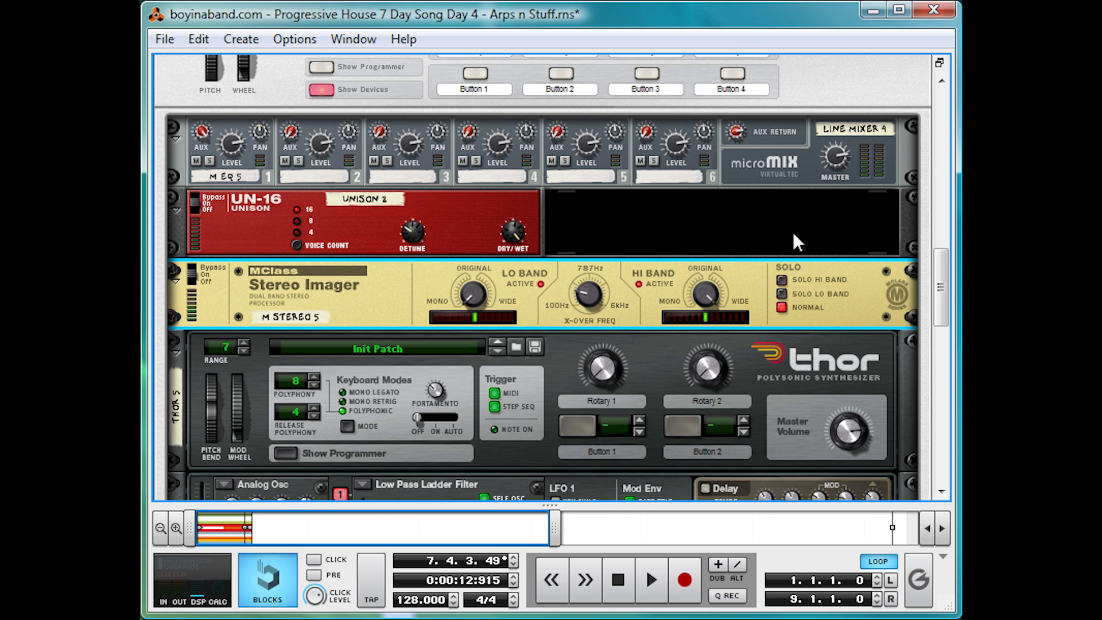
# Step: Go back to the main mixer's channel strips above the Combinators
pyautogui.scroll(15, 736, 231)
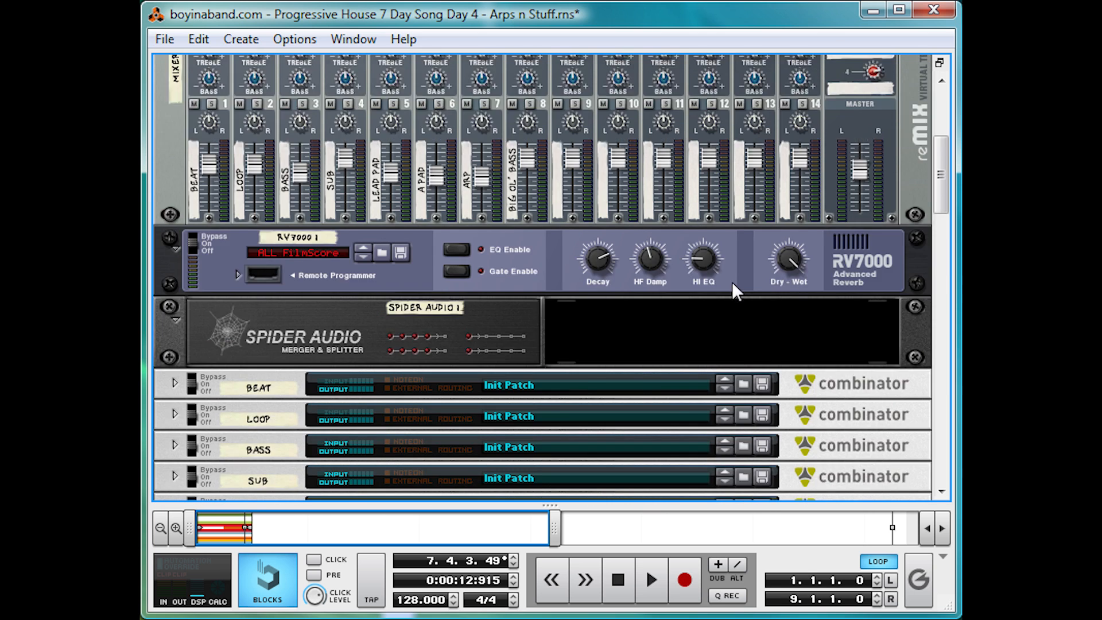
pyautogui.scroll(3, 591, 242)
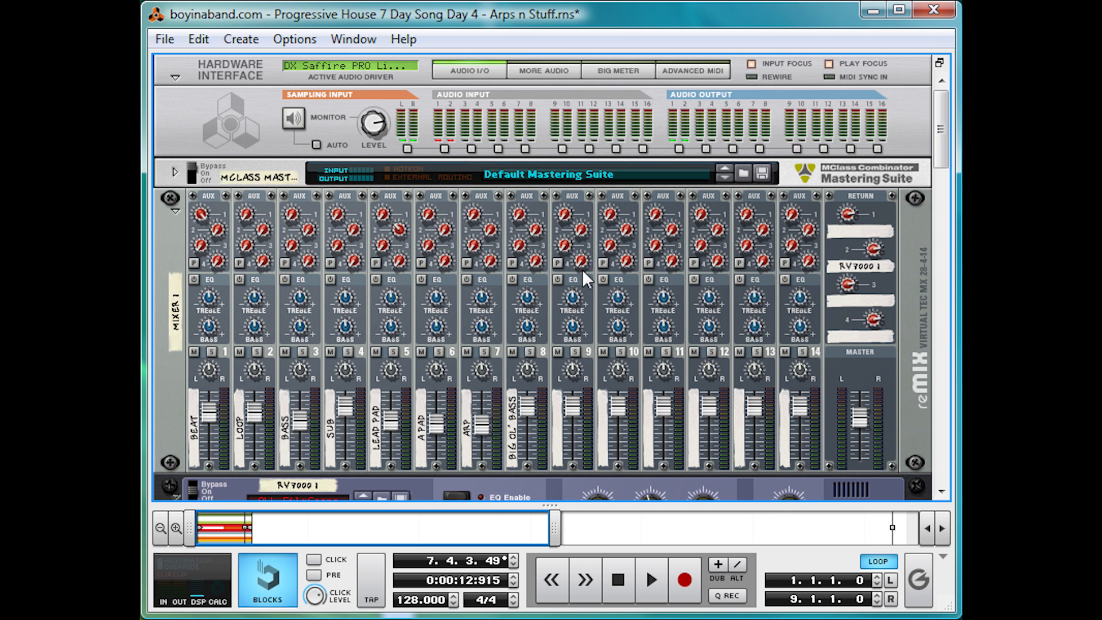